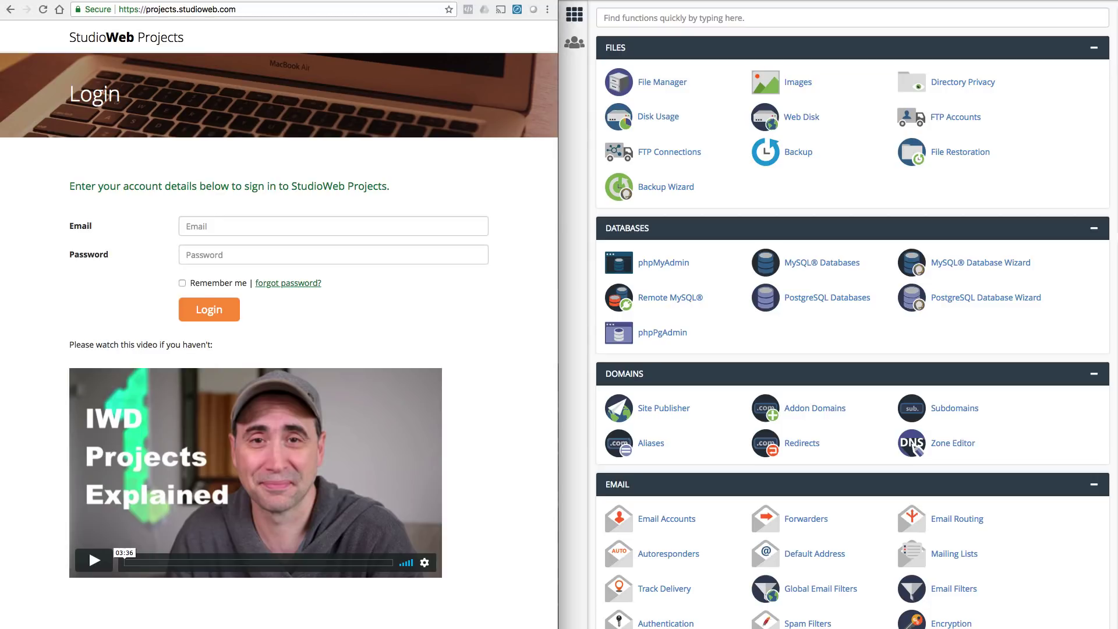
Inspect the https portion of the site address, leaving it unchanged
{"action": "left_click", "coordinate": [138, 9]}
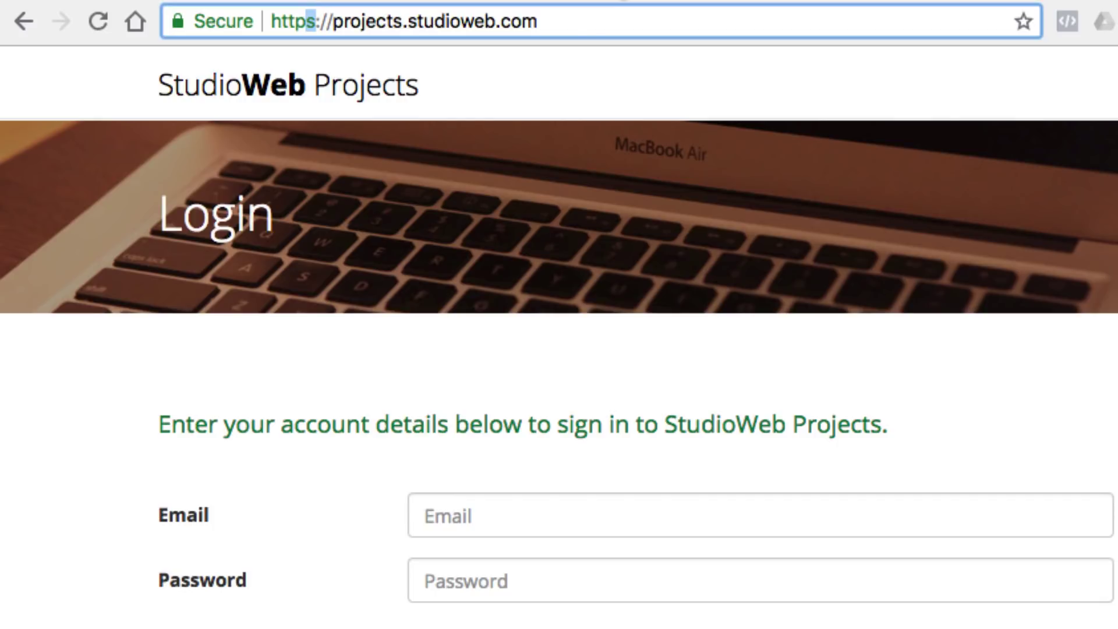
{"action": "left_click_drag", "start_coordinate": [271, 24], "coordinate": [318, 25]}
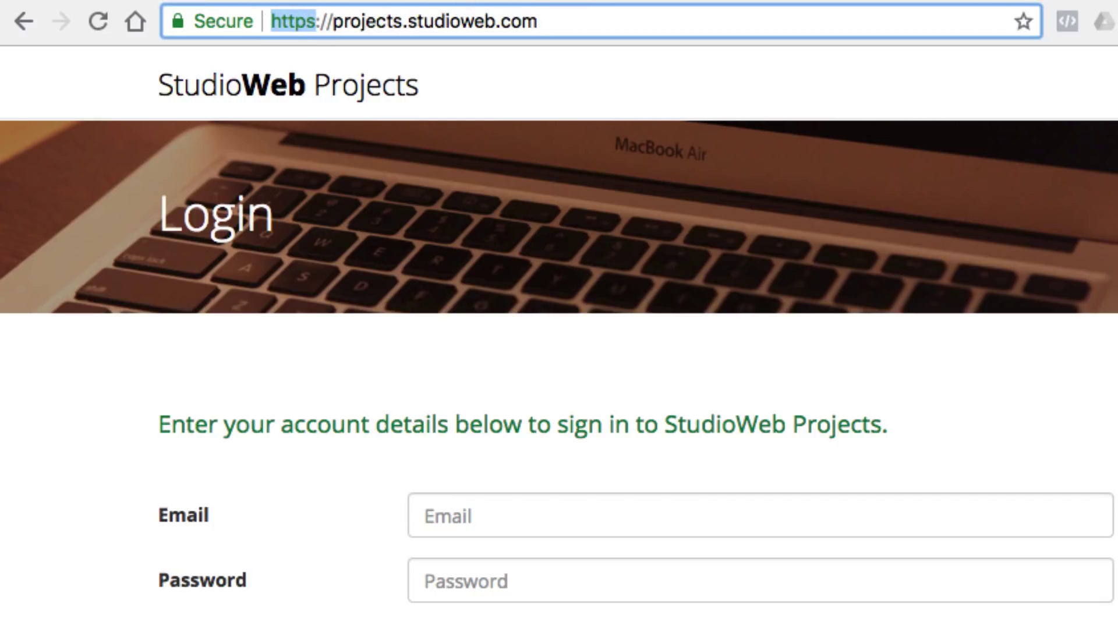
{"action": "left_click", "coordinate": [314, 22]}
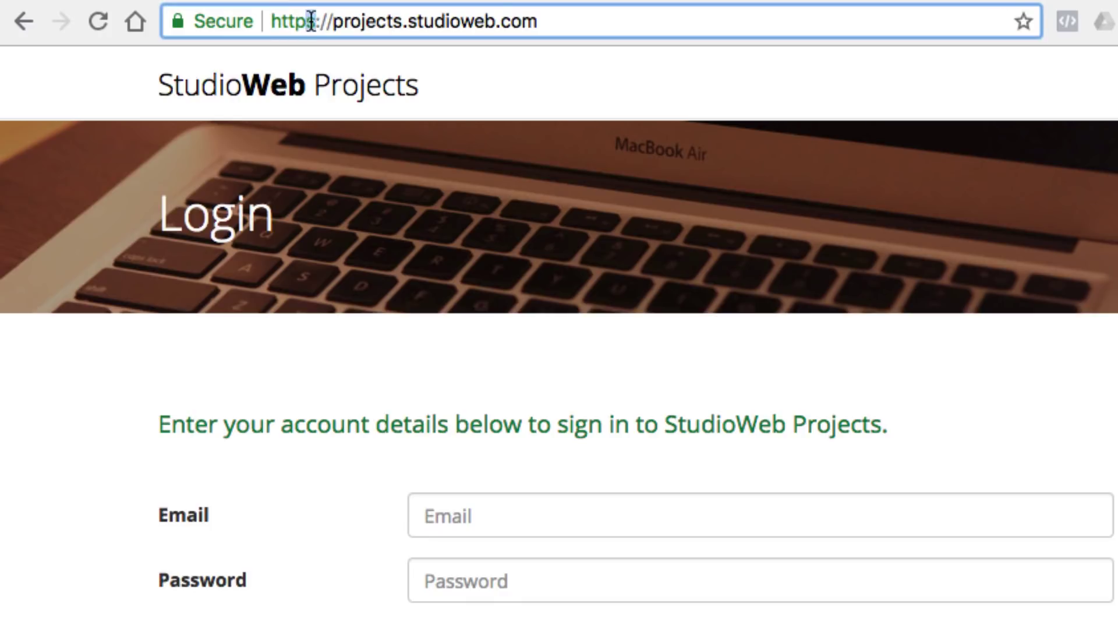
{"action": "key", "text": "shift+Left"}
{"action": "left_click", "coordinate": [576, 69]}
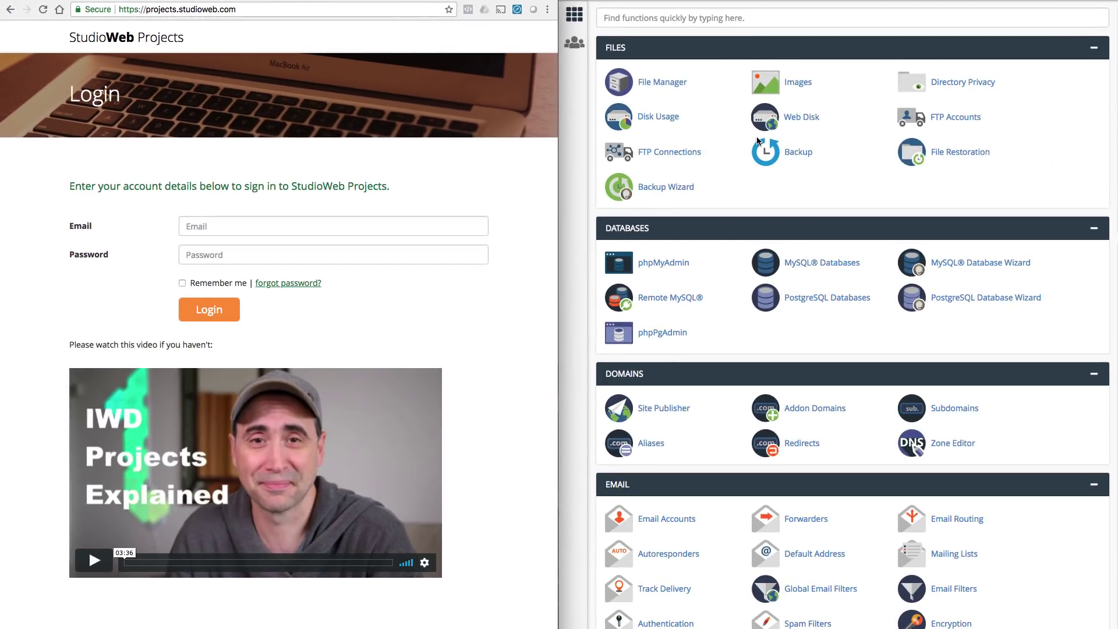
Scroll down and open the certificate status for the domains
{"action": "scroll", "coordinate": [760, 251], "scroll_direction": "down", "scroll_amount": 5}
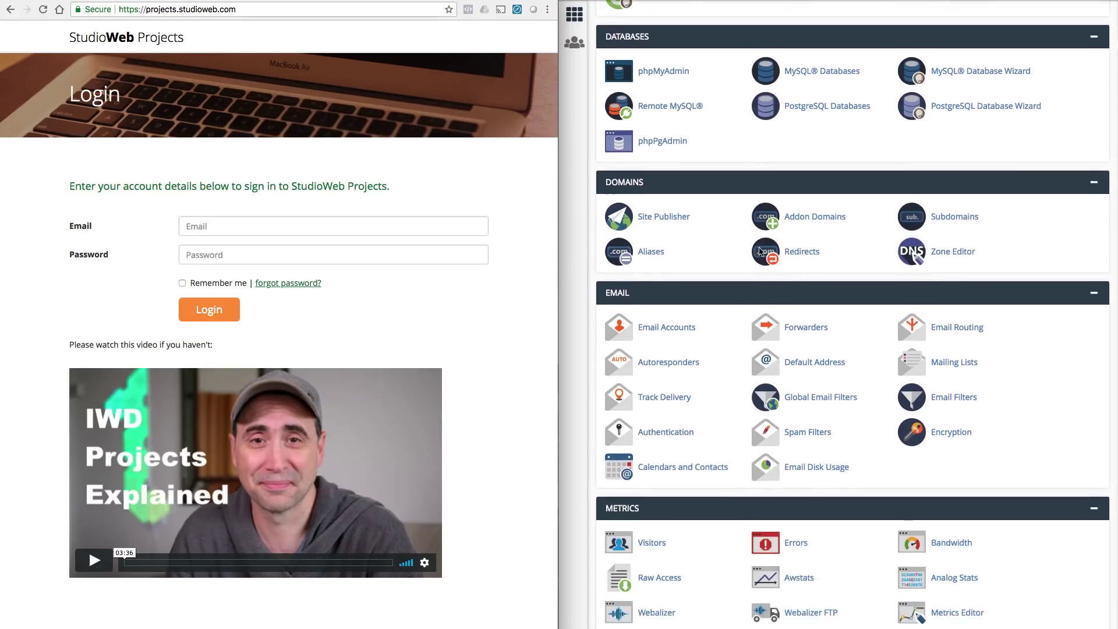
{"action": "scroll", "coordinate": [760, 250], "scroll_direction": "down", "scroll_amount": 8}
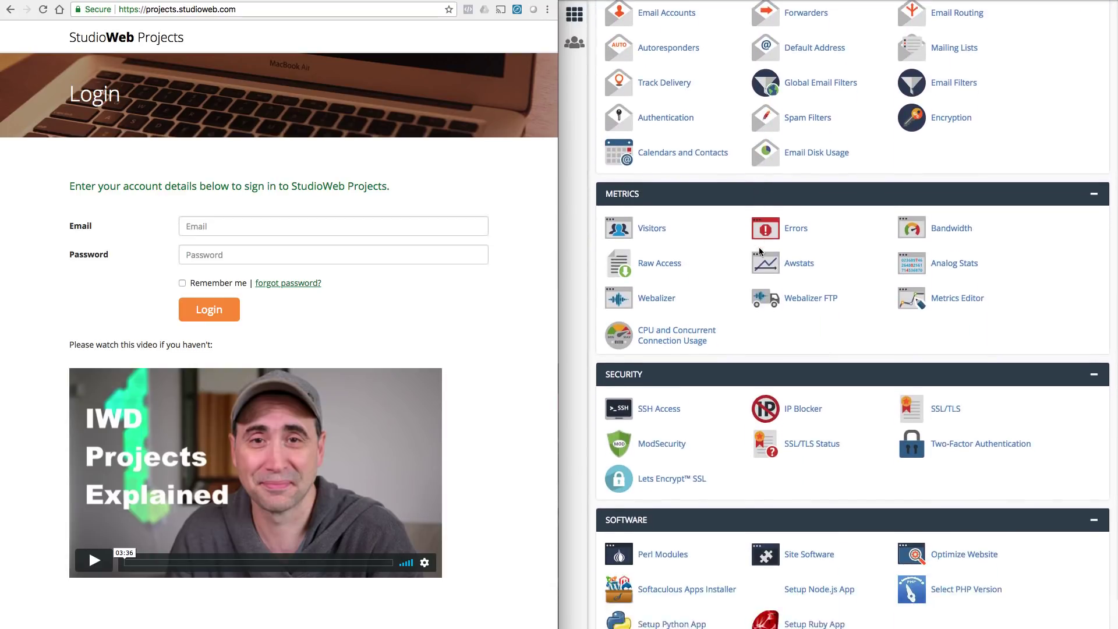
{"action": "scroll", "coordinate": [761, 252], "scroll_direction": "down", "scroll_amount": 3}
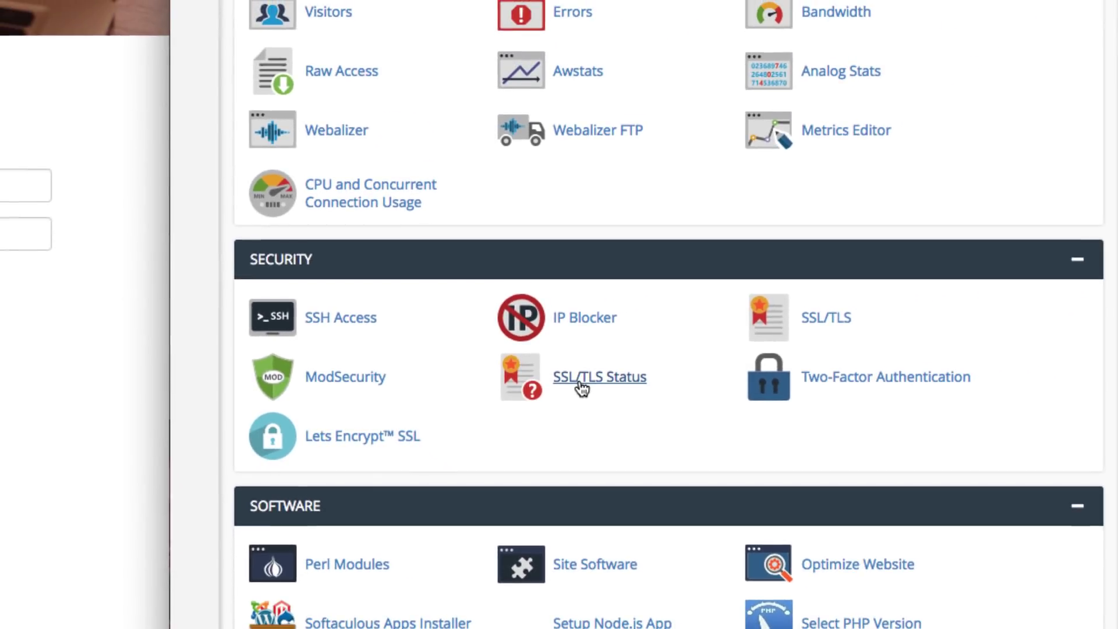
{"action": "left_click", "coordinate": [637, 352]}
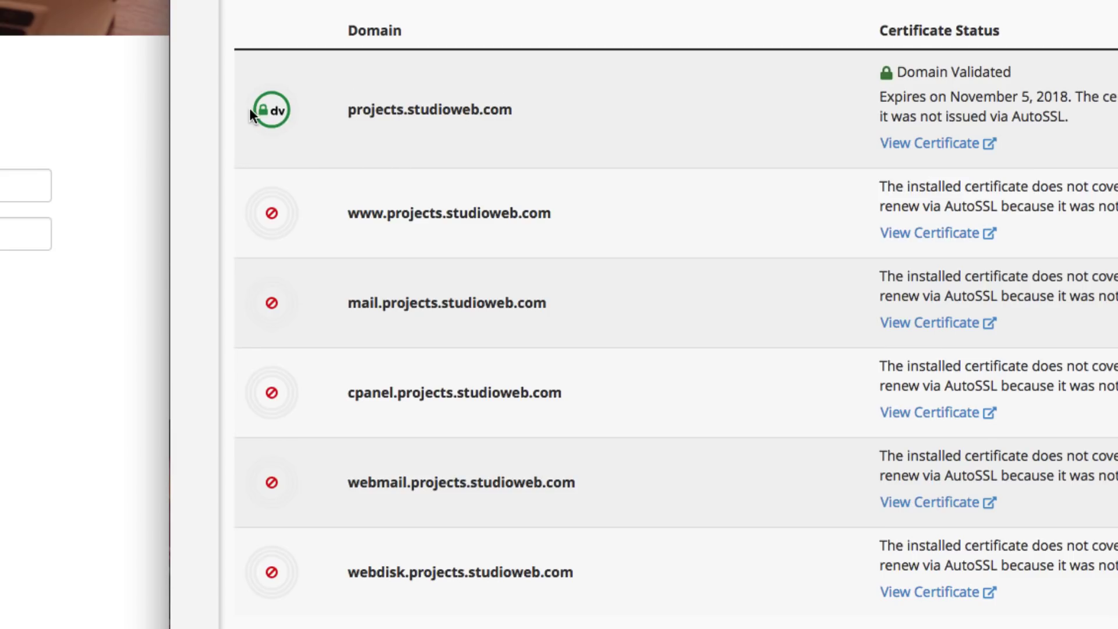
Reload, then request projects.studioweb.com over plain http to test the redirect
{"action": "mouse_move", "coordinate": [269, 116]}
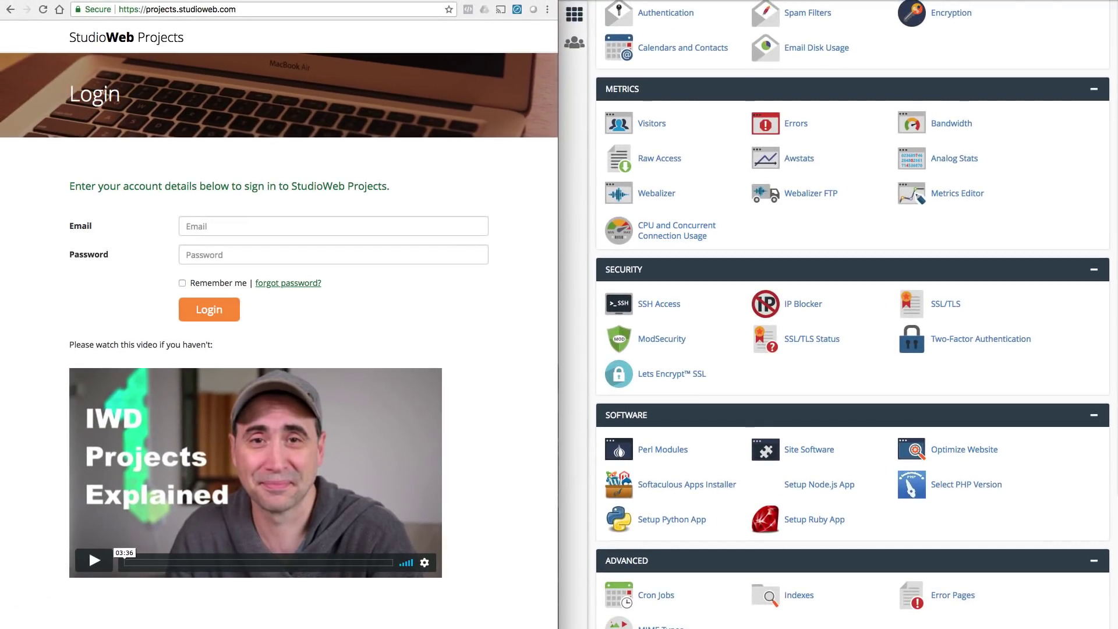
{"action": "left_click", "coordinate": [43, 10]}
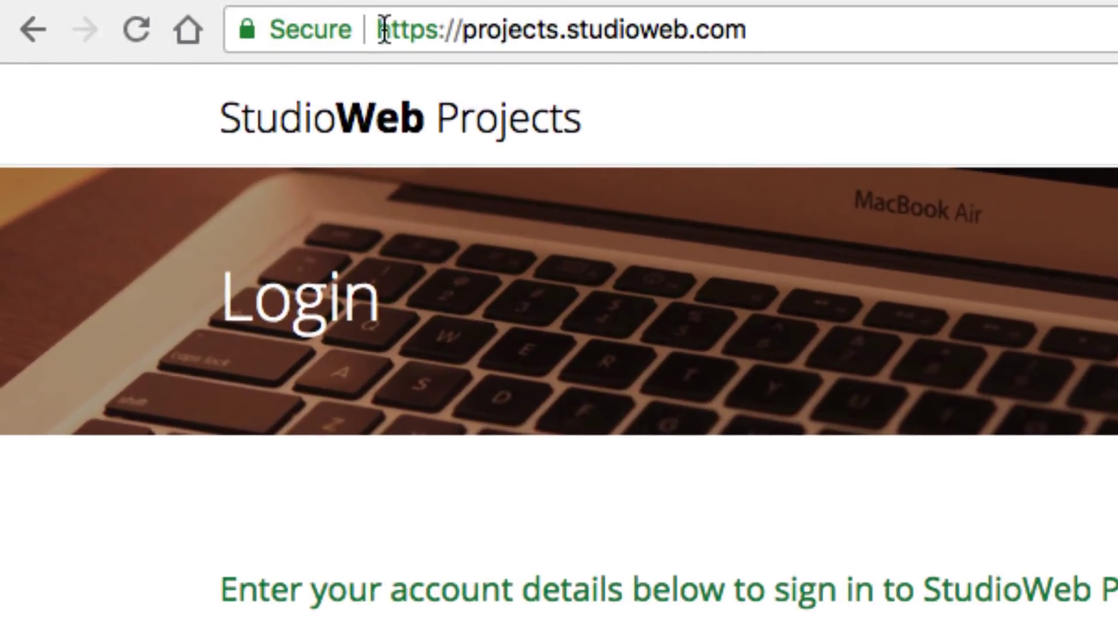
{"action": "left_click_drag", "start_coordinate": [429, 32], "coordinate": [436, 32]}
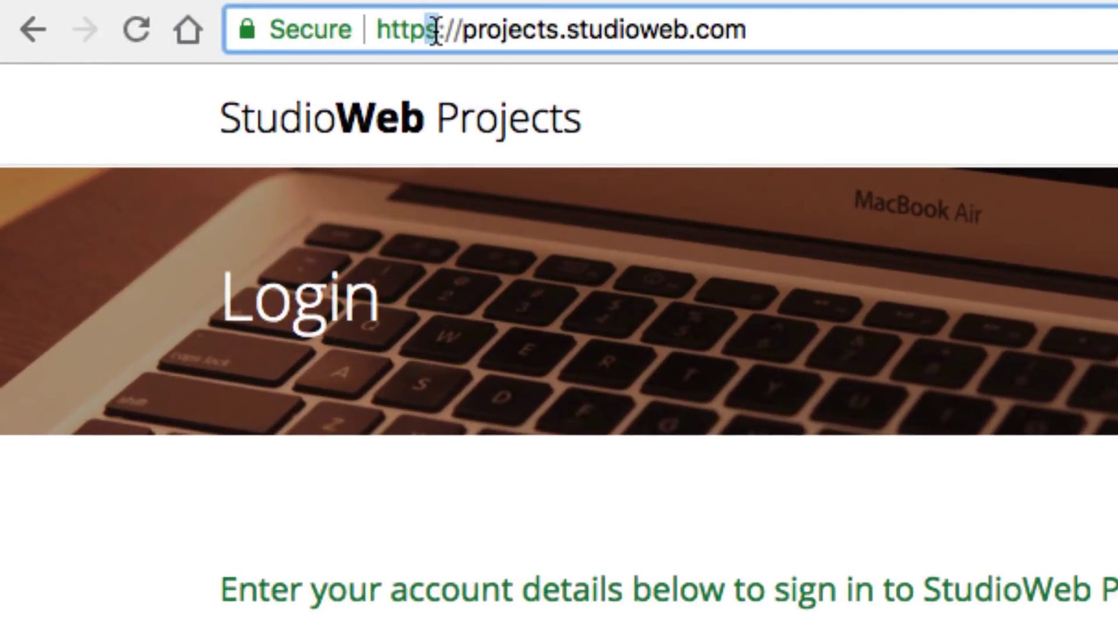
{"action": "key", "text": "BackSpace"}
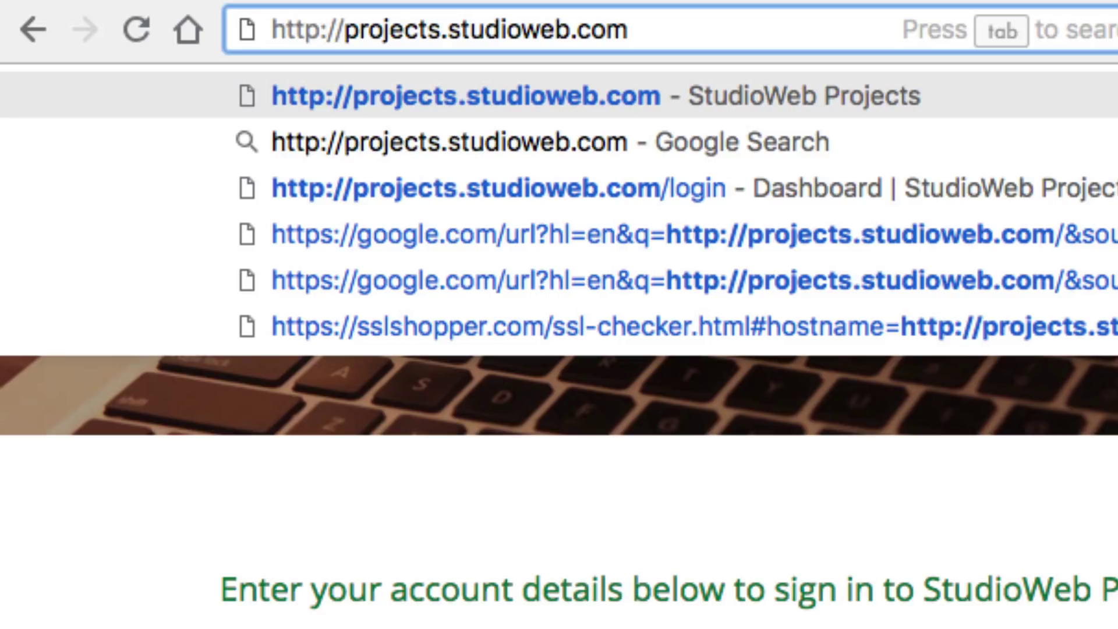
{"action": "key", "text": "Return"}
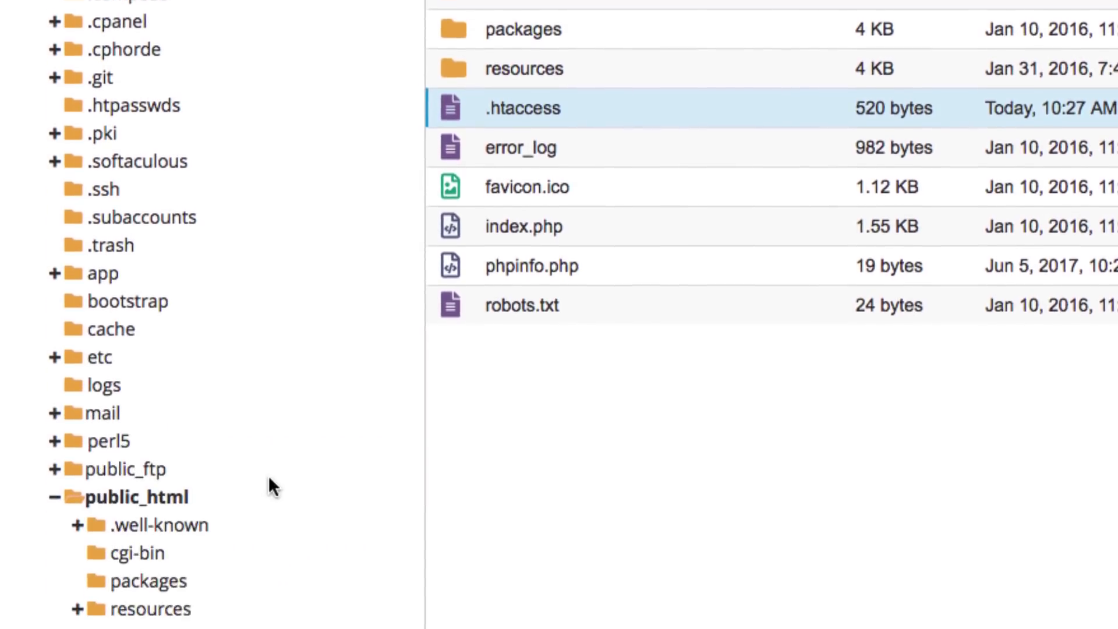
Refresh public_html, expand and collapse the app folder, then select .htaccess
{"action": "left_click", "coordinate": [106, 450]}
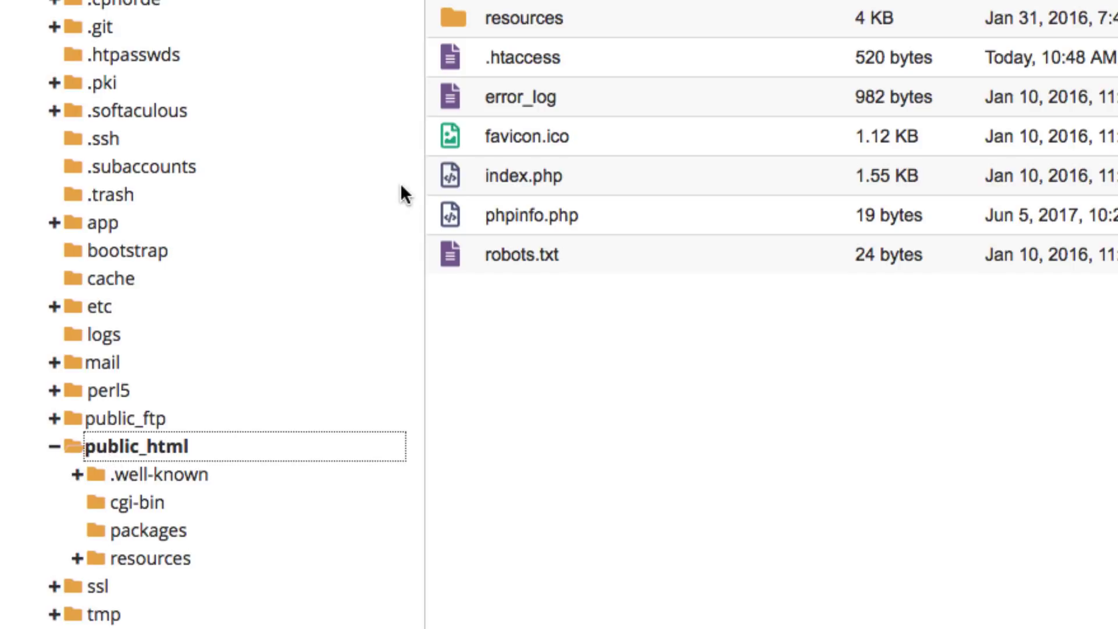
{"action": "left_click", "coordinate": [93, 223]}
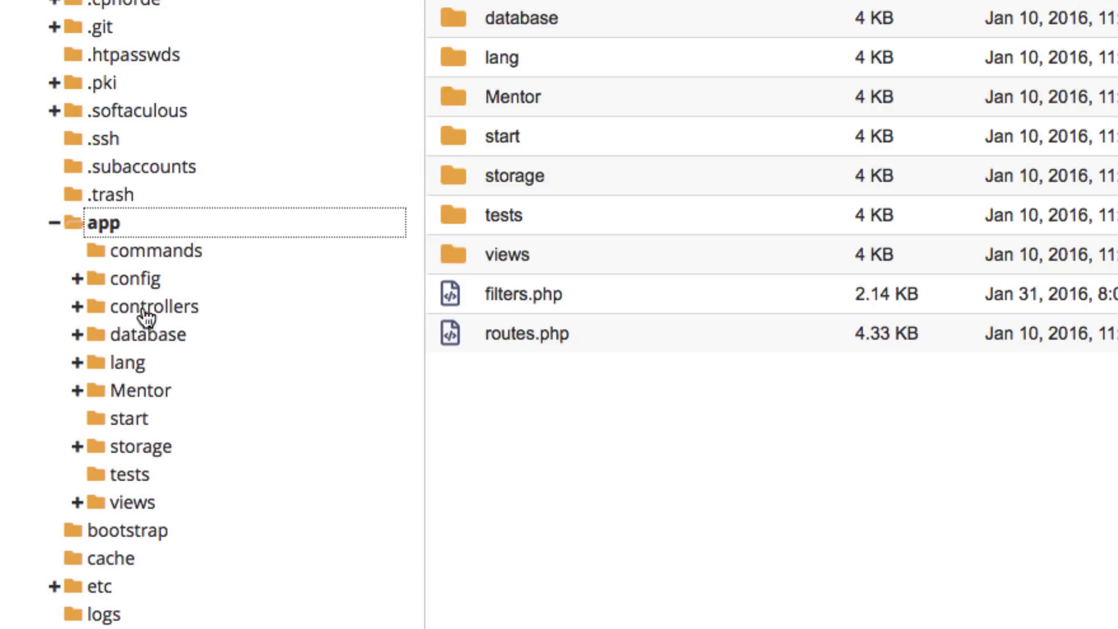
{"action": "left_click", "coordinate": [56, 224]}
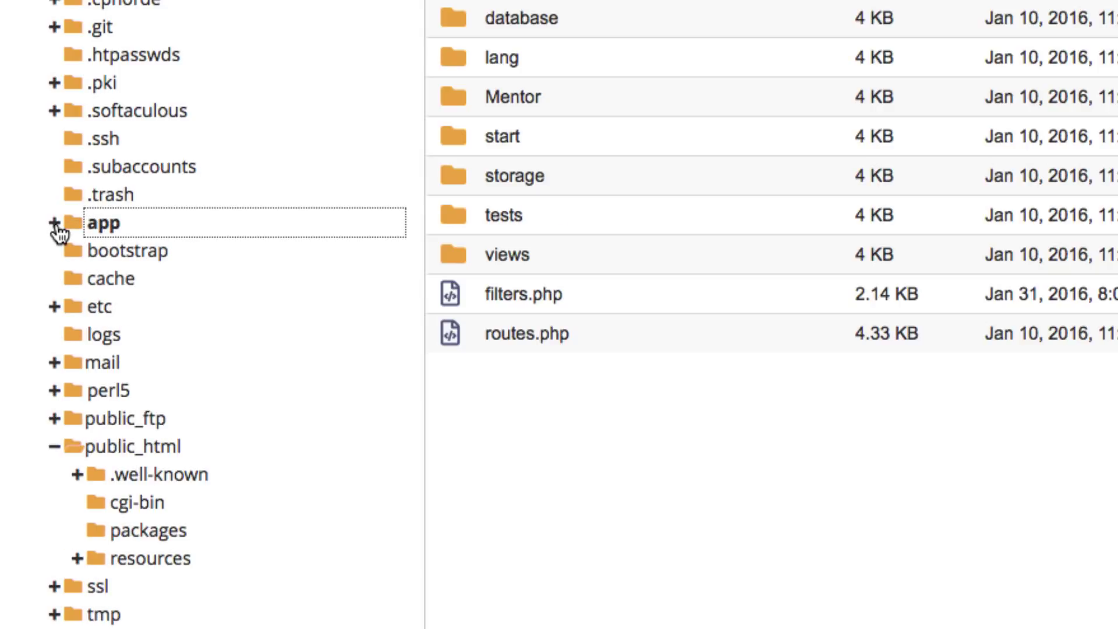
{"action": "left_click", "coordinate": [134, 448]}
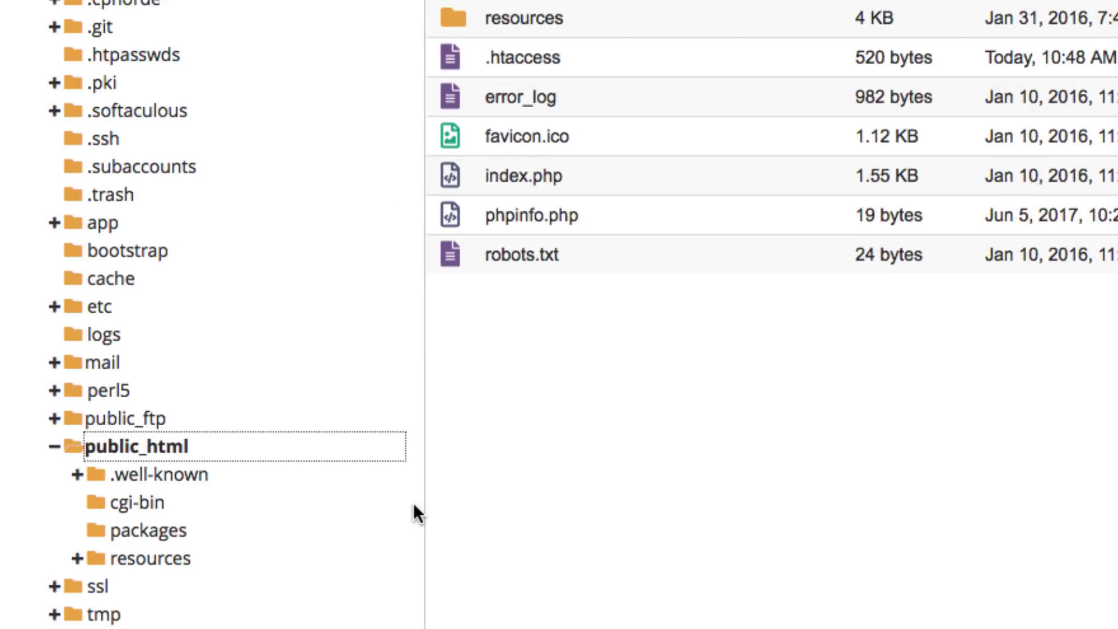
{"action": "left_click", "coordinate": [551, 57]}
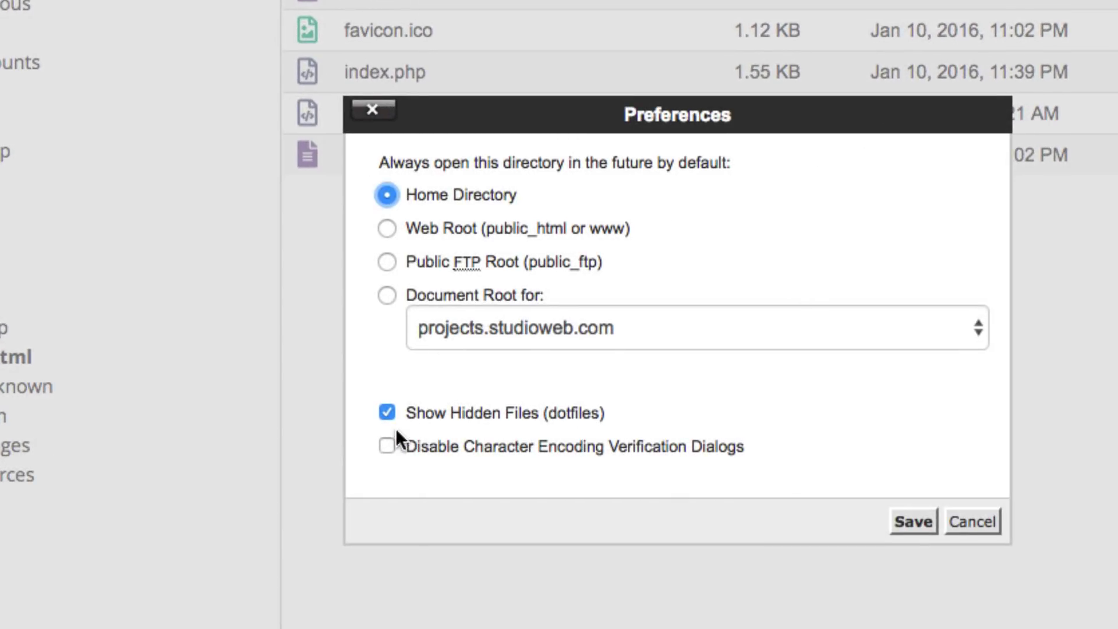
{"action": "left_click", "coordinate": [974, 524]}
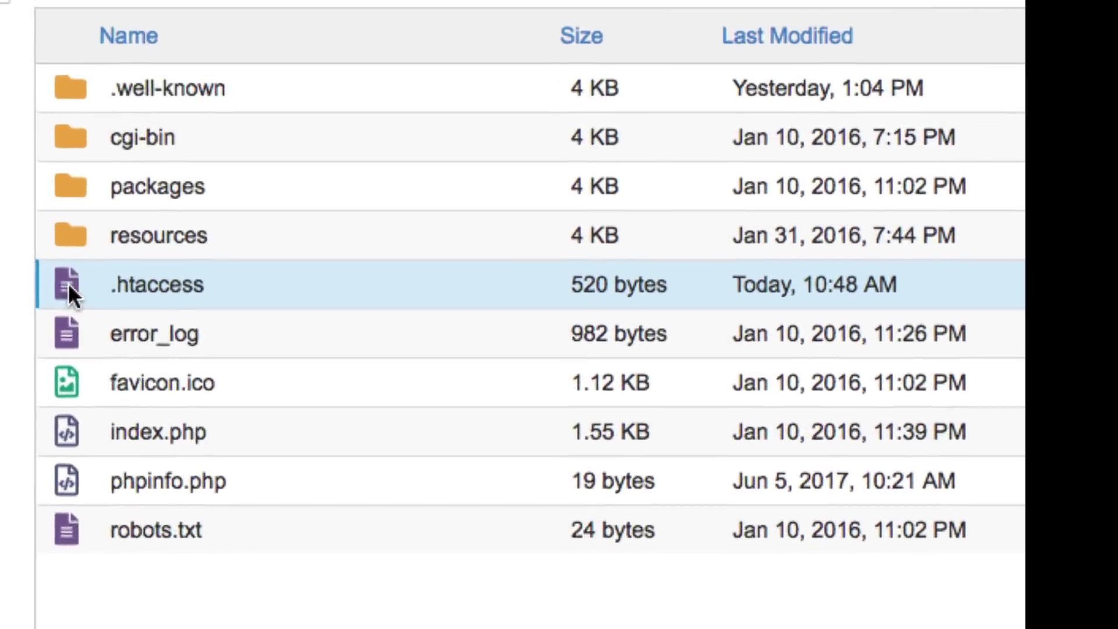
Open public_html's .htaccess in the code editor
{"action": "right_click", "coordinate": [764, 190]}
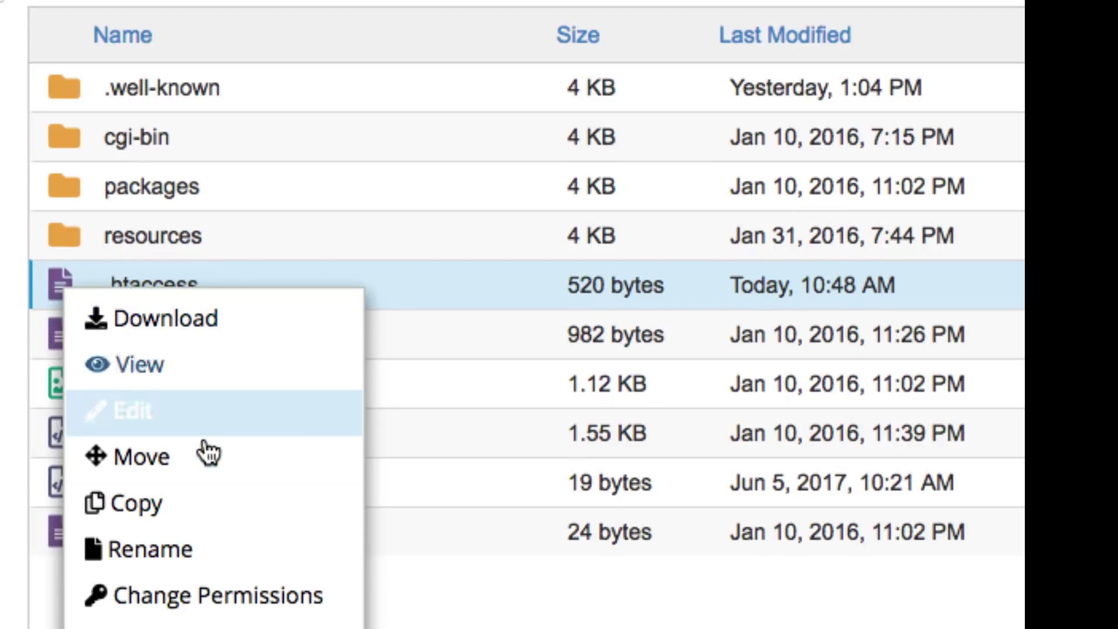
{"action": "left_click", "coordinate": [190, 425]}
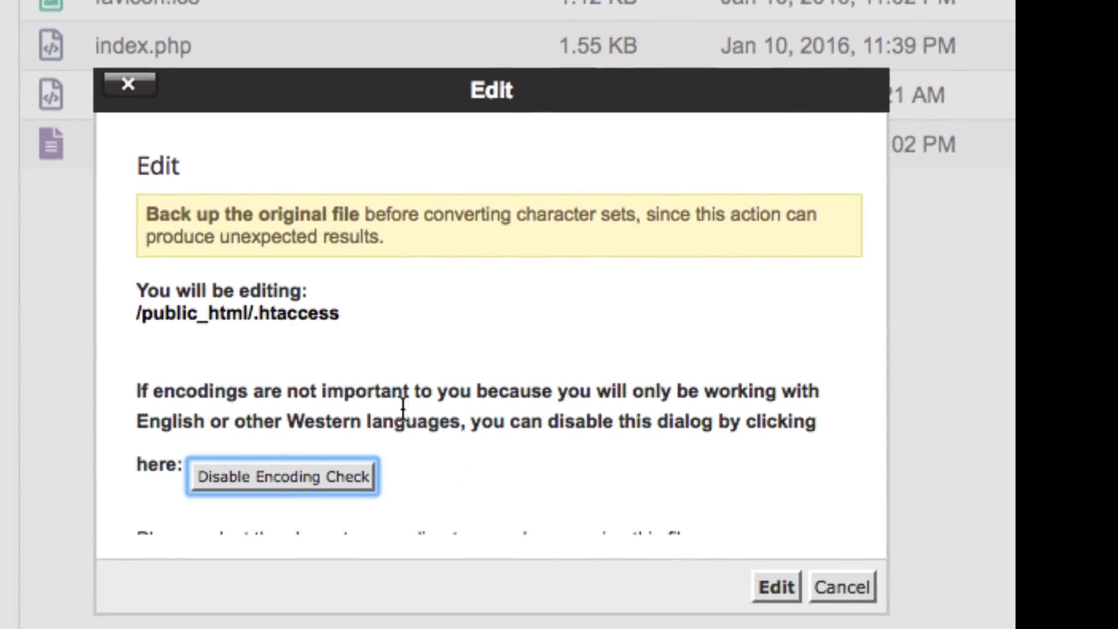
{"action": "left_click", "coordinate": [776, 587]}
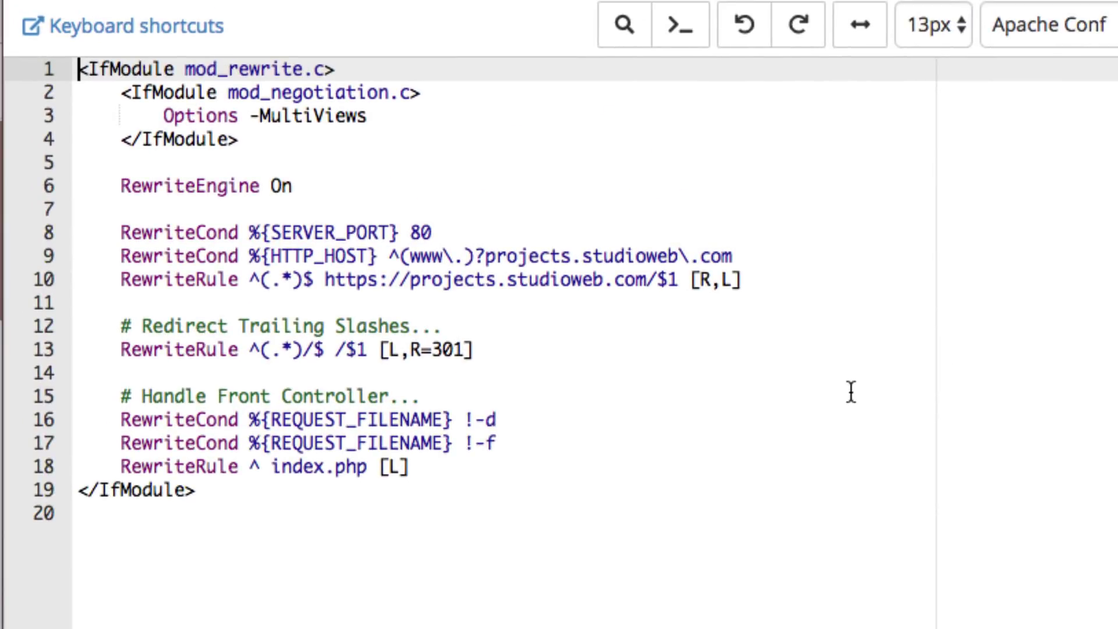
{"action": "left_click", "coordinate": [776, 383]}
Highlight the HTTPS redirect rules on lines 6–10 and the domain on line 9
{"action": "left_click_drag", "start_coordinate": [120, 187], "coordinate": [746, 280]}
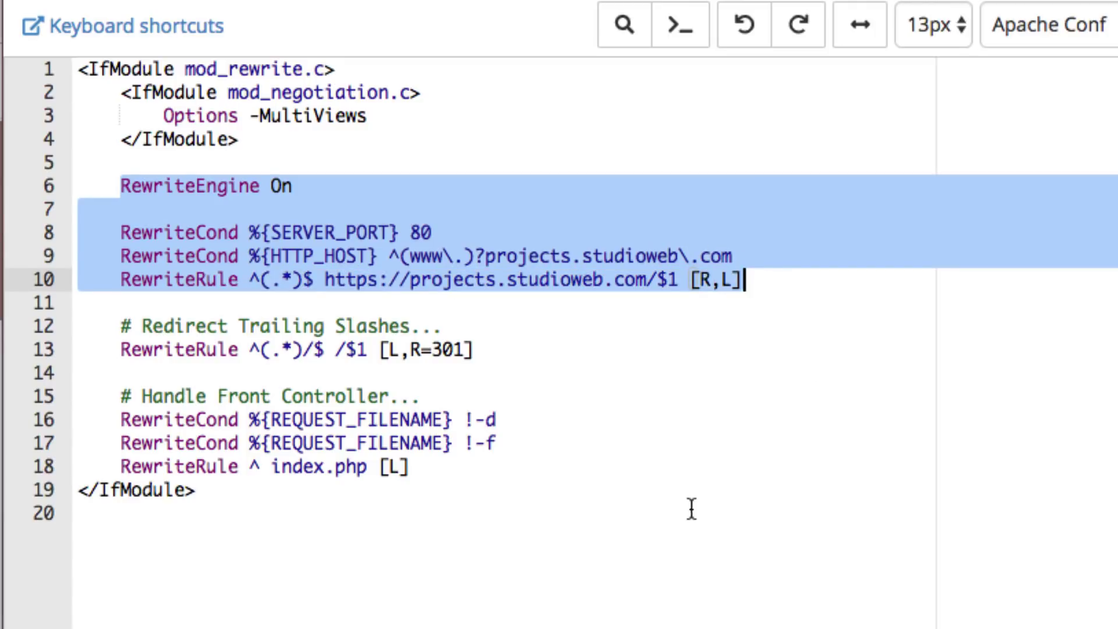
{"action": "left_click", "coordinate": [636, 558]}
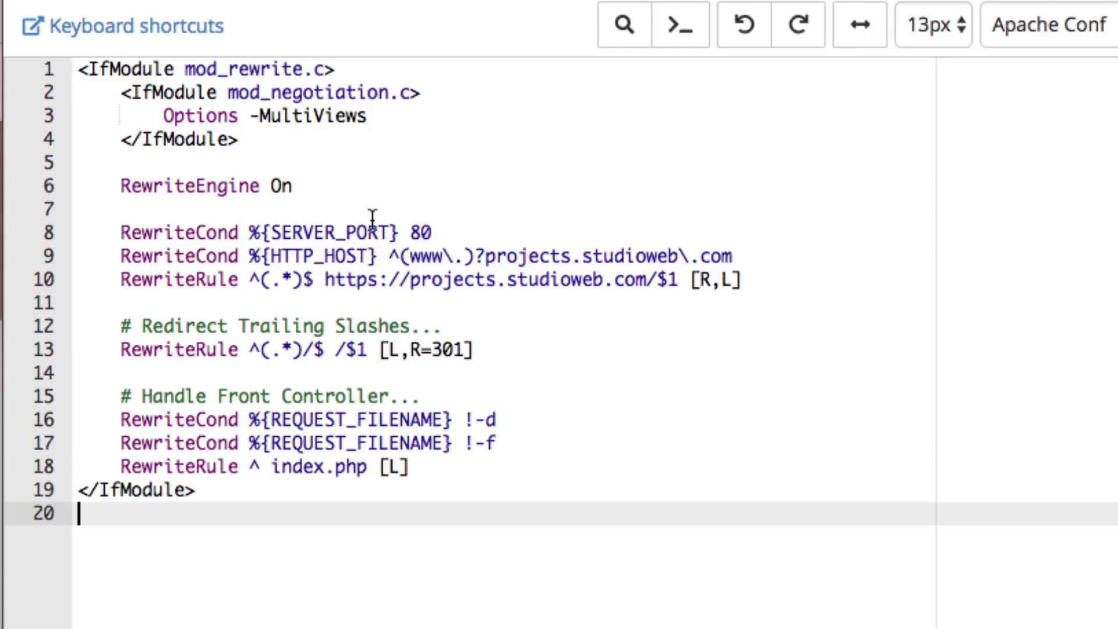
{"action": "left_click_drag", "start_coordinate": [485, 256], "coordinate": [678, 256]}
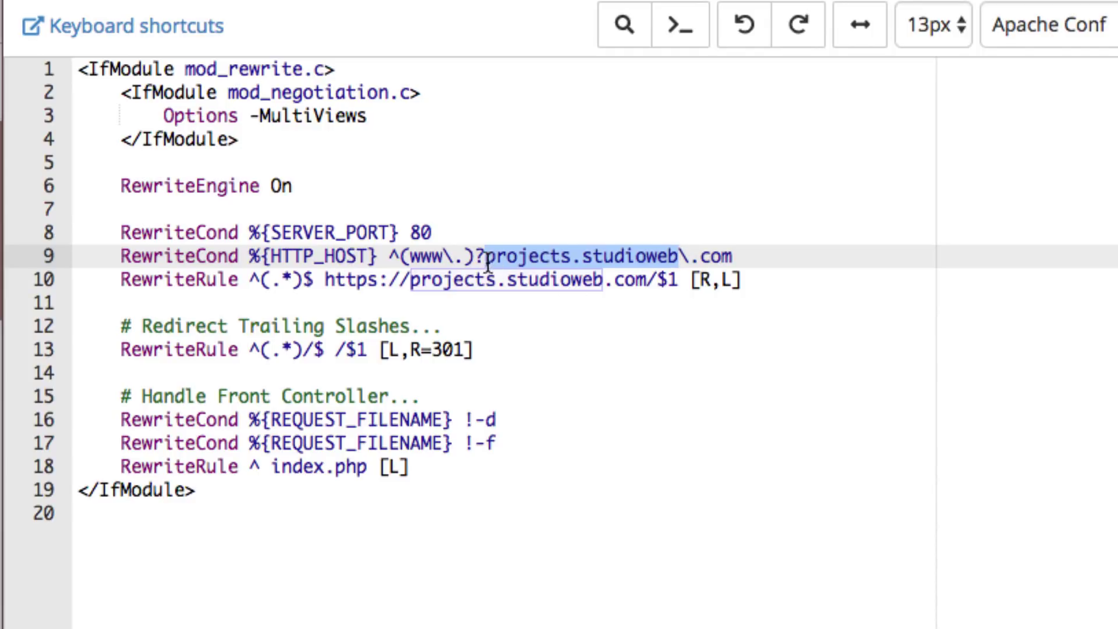
{"action": "left_click", "coordinate": [723, 326]}
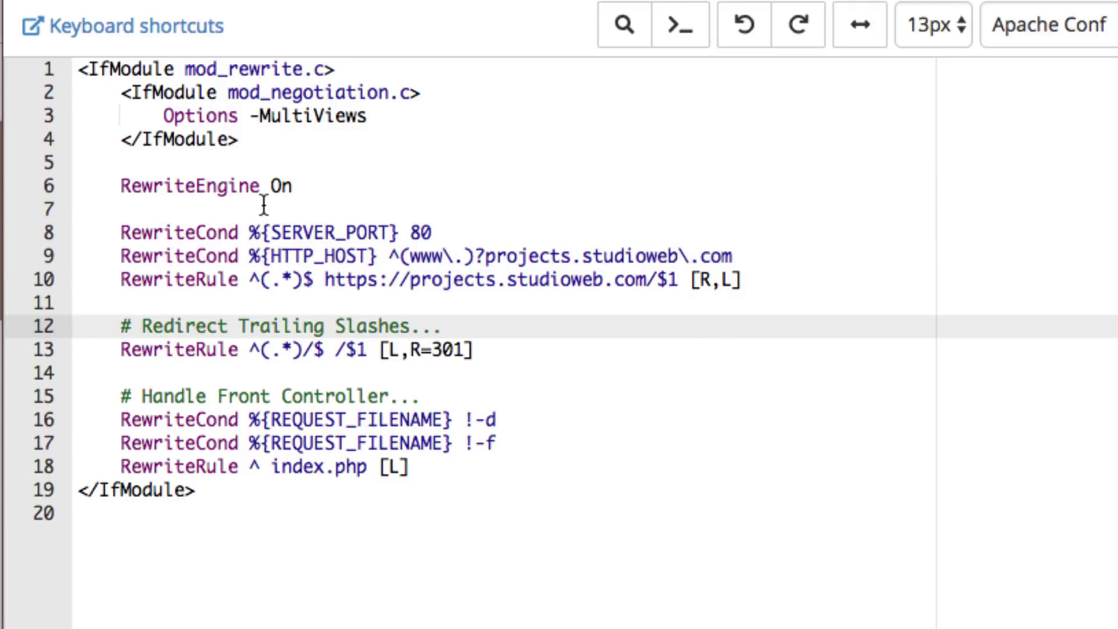
{"action": "left_click_drag", "start_coordinate": [121, 186], "coordinate": [796, 272]}
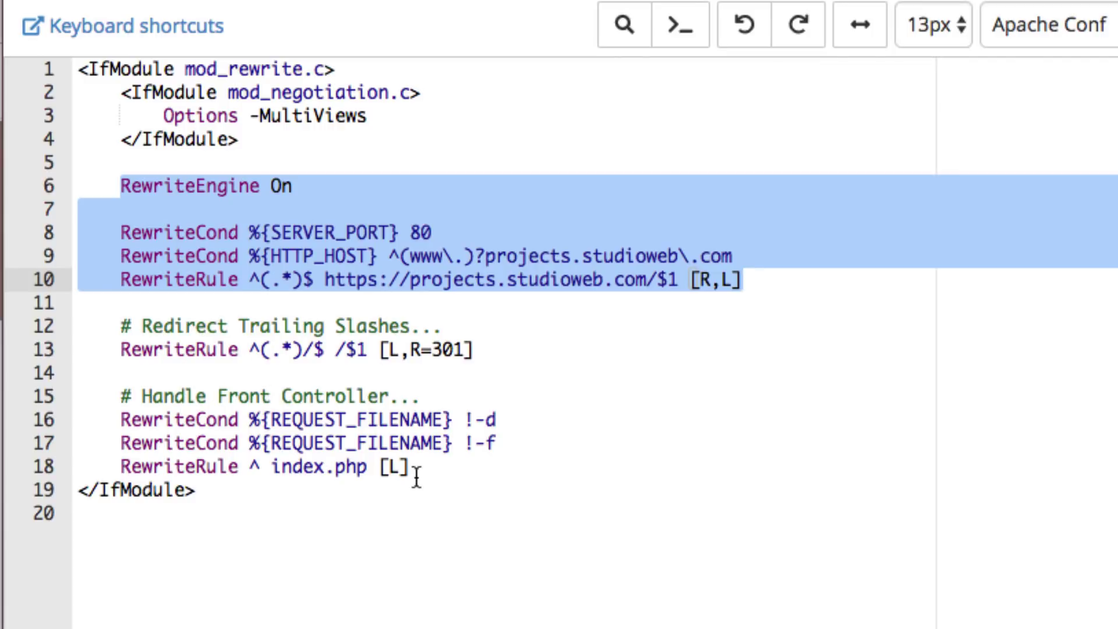
{"action": "left_click", "coordinate": [595, 395]}
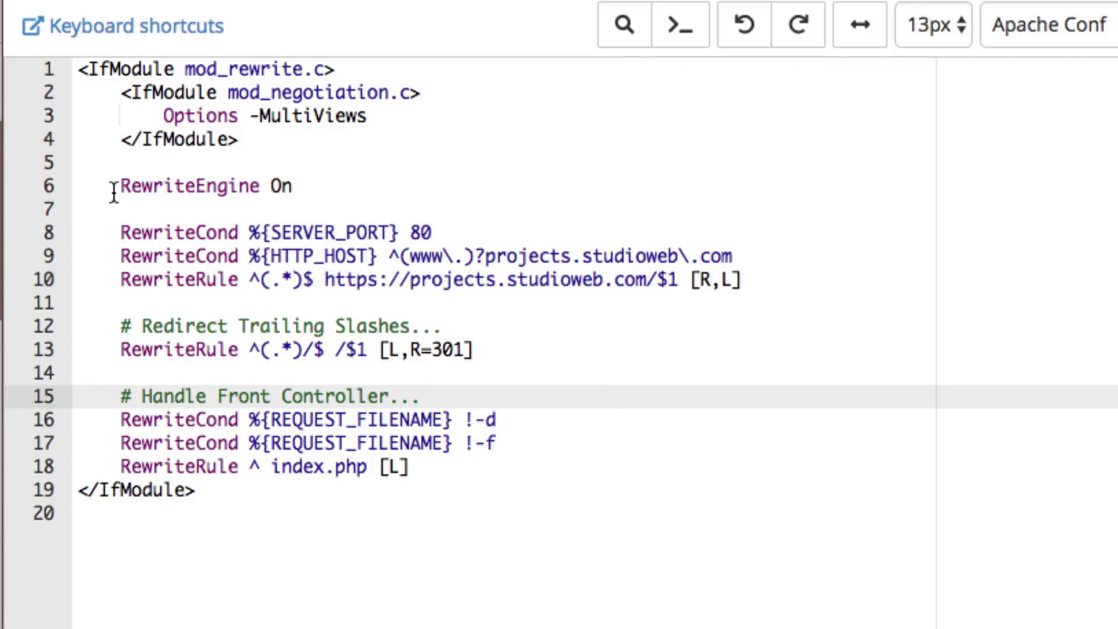
{"action": "left_click_drag", "start_coordinate": [114, 192], "coordinate": [786, 273]}
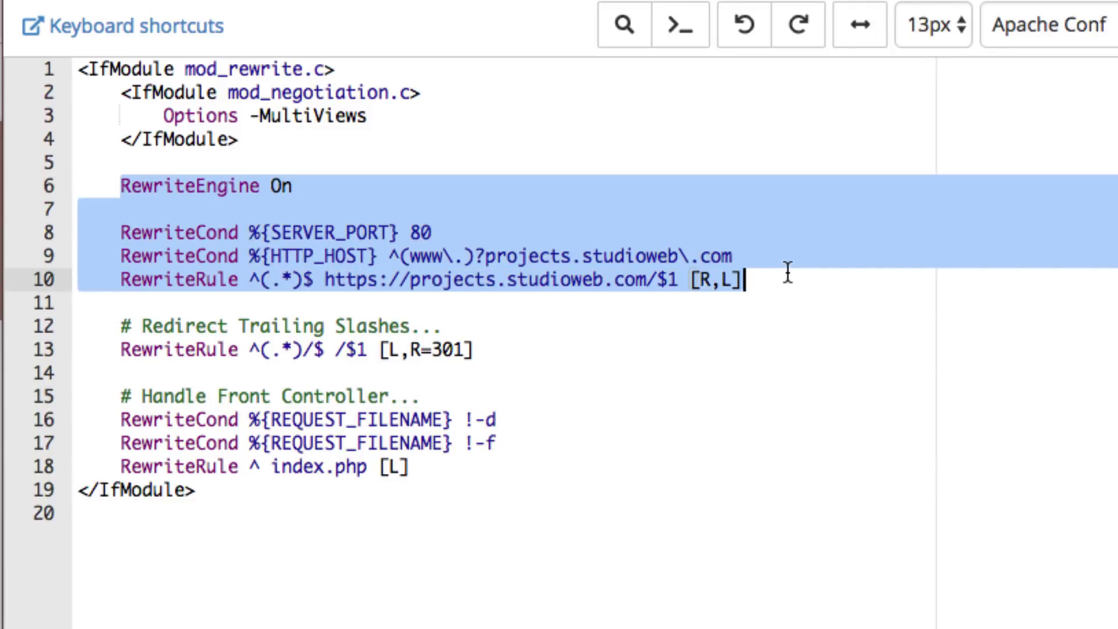
{"action": "left_click", "coordinate": [762, 311]}
{"action": "left_click_drag", "start_coordinate": [123, 186], "coordinate": [296, 186]}
{"action": "left_click", "coordinate": [603, 334]}
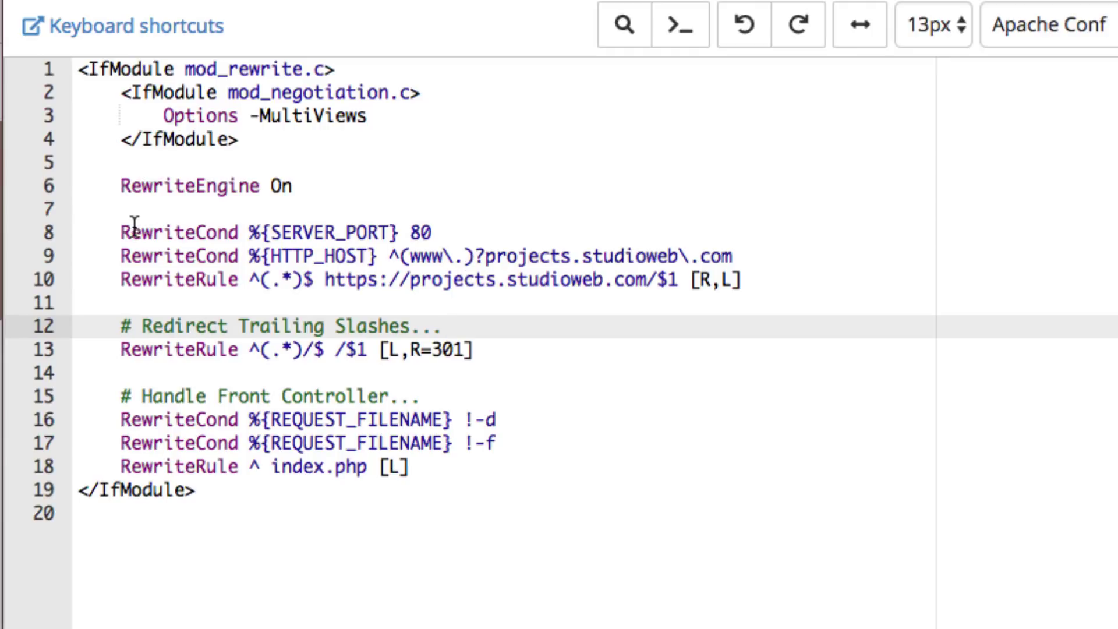
{"action": "left_click_drag", "start_coordinate": [122, 231], "coordinate": [434, 232]}
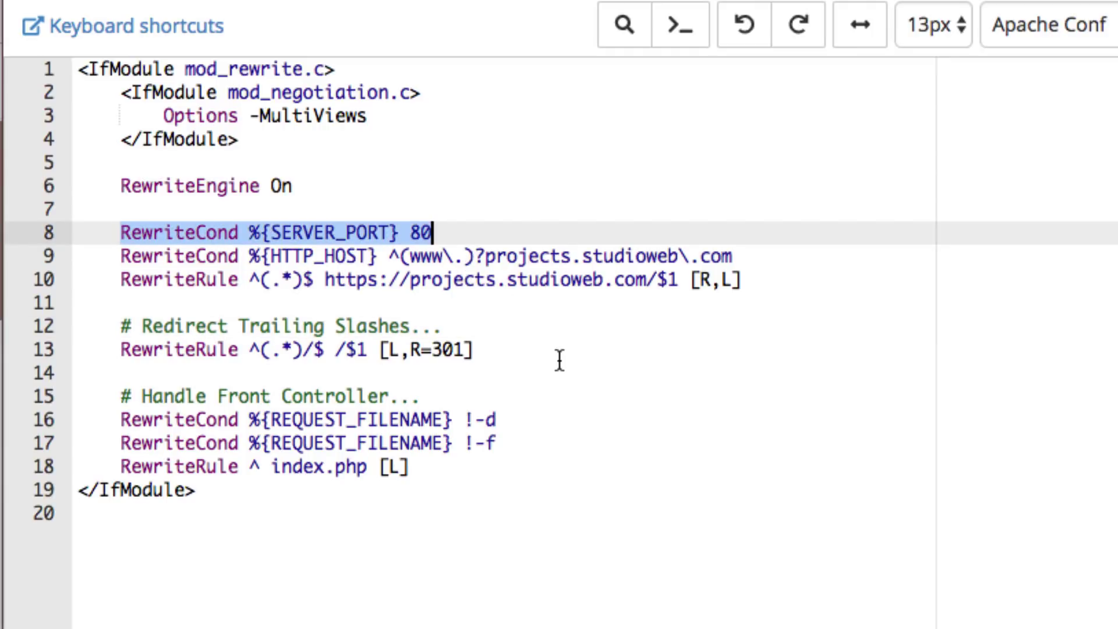
{"action": "left_click", "coordinate": [529, 322]}
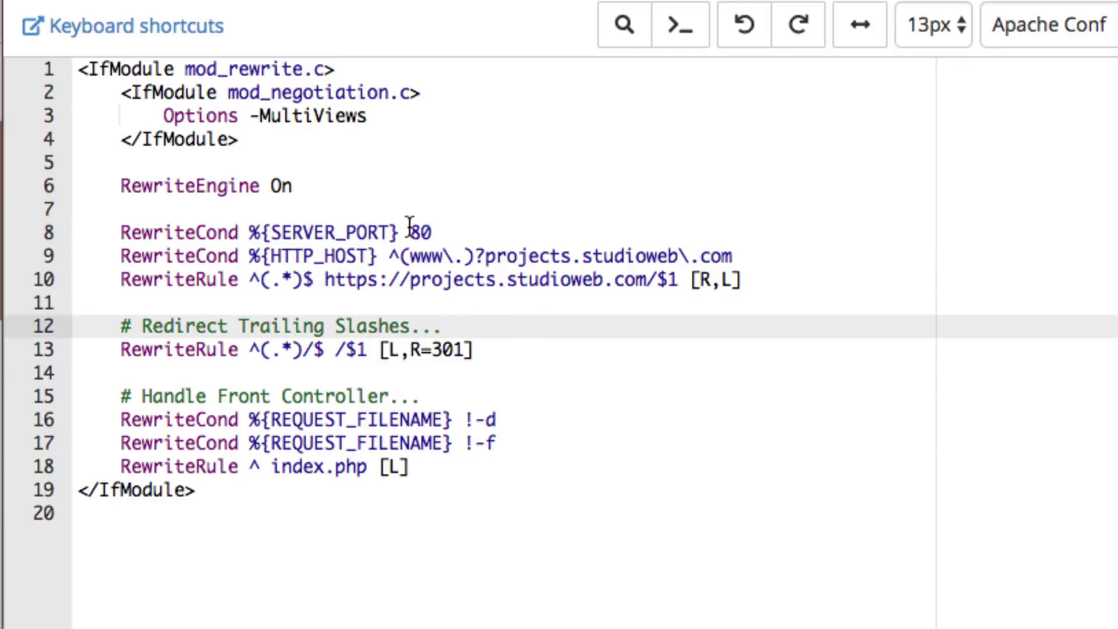
{"action": "left_click_drag", "start_coordinate": [410, 233], "coordinate": [434, 232]}
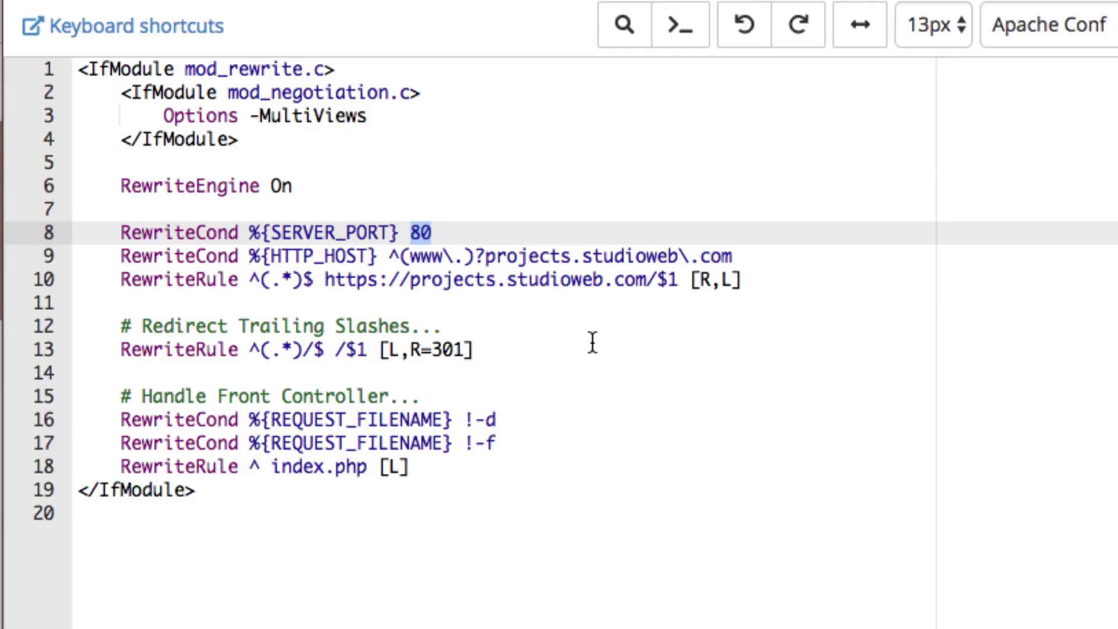
{"action": "left_click", "coordinate": [458, 217]}
{"action": "left_click_drag", "start_coordinate": [411, 232], "coordinate": [446, 232]}
{"action": "left_click", "coordinate": [627, 397]}
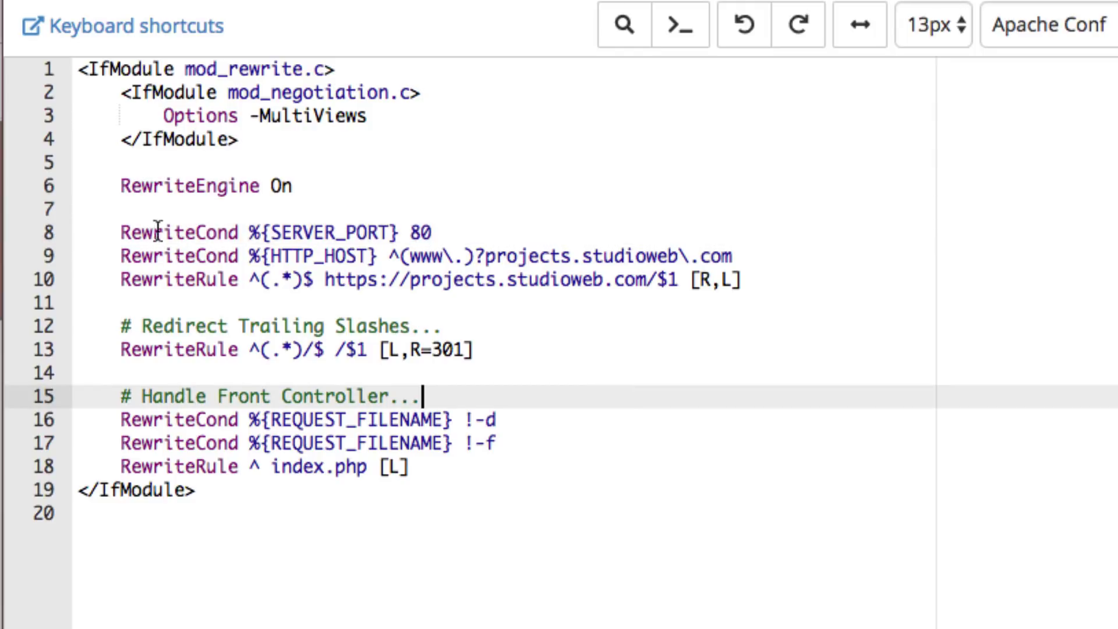
{"action": "left_click_drag", "start_coordinate": [122, 232], "coordinate": [422, 232]}
{"action": "left_click", "coordinate": [753, 343]}
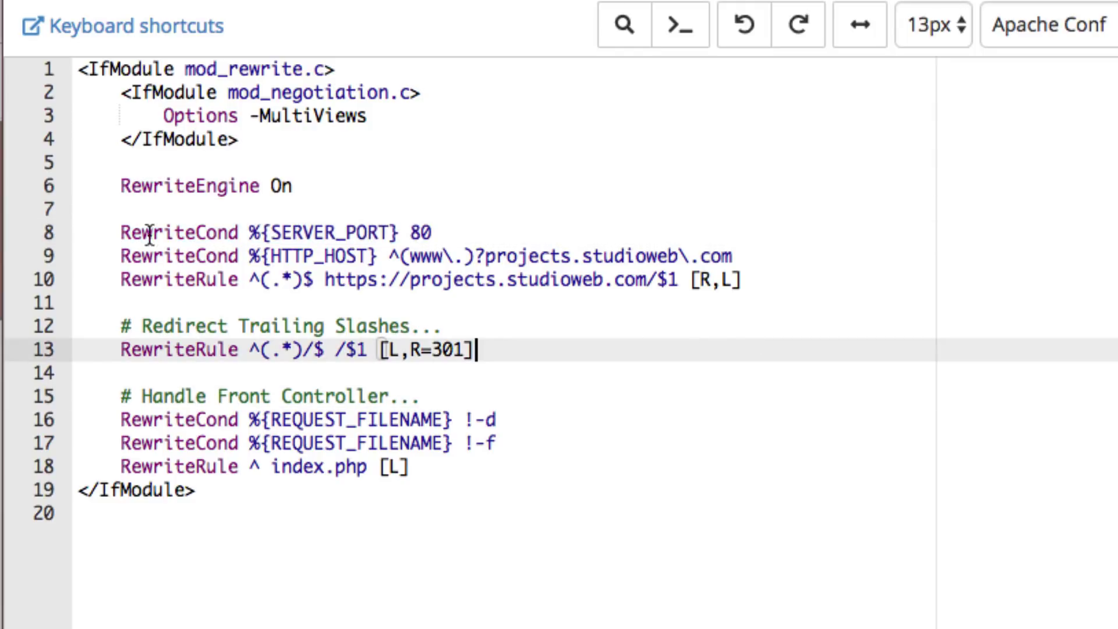
{"action": "left_click_drag", "start_coordinate": [121, 256], "coordinate": [737, 256]}
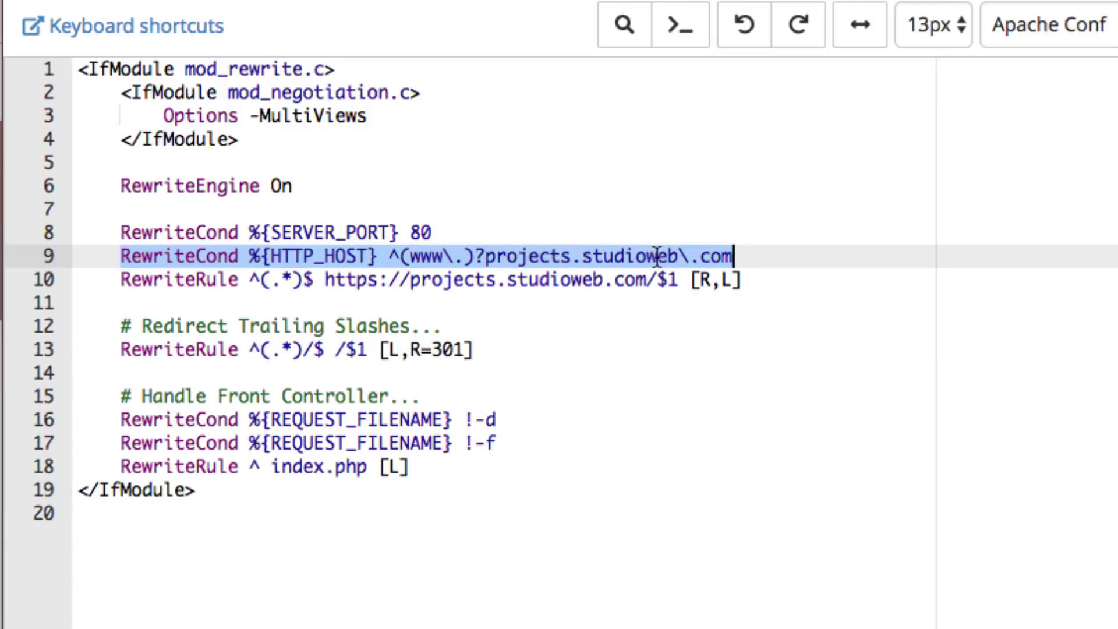
{"action": "left_click", "coordinate": [659, 303]}
{"action": "left_click_drag", "start_coordinate": [119, 279], "coordinate": [250, 279]}
{"action": "left_click", "coordinate": [357, 280]}
{"action": "left_click_drag", "start_coordinate": [330, 283], "coordinate": [388, 282]}
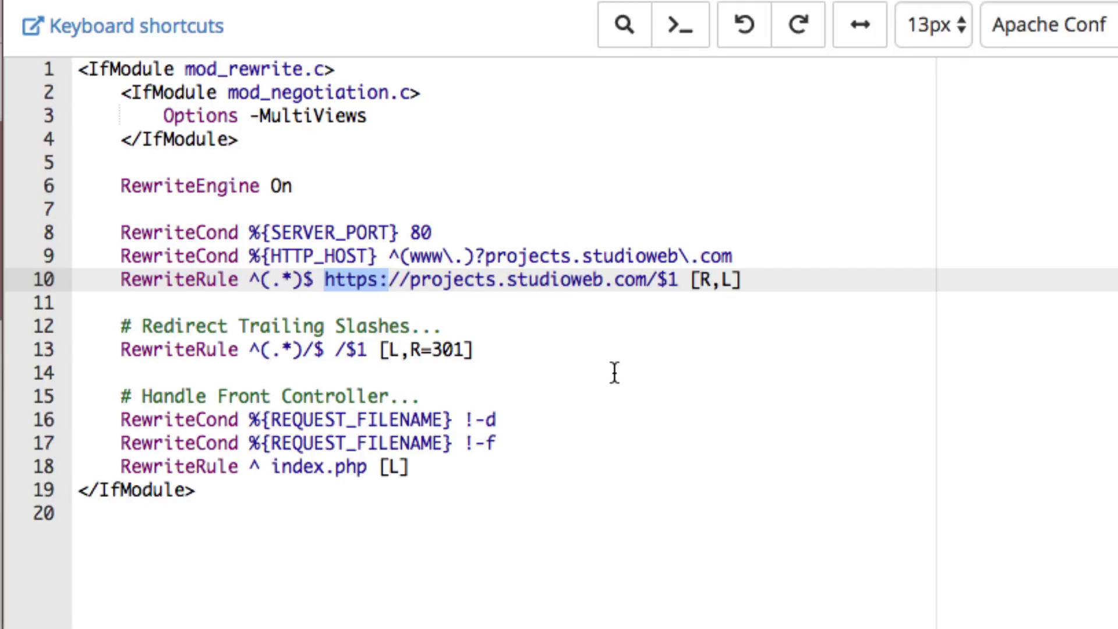
{"action": "left_click", "coordinate": [539, 324]}
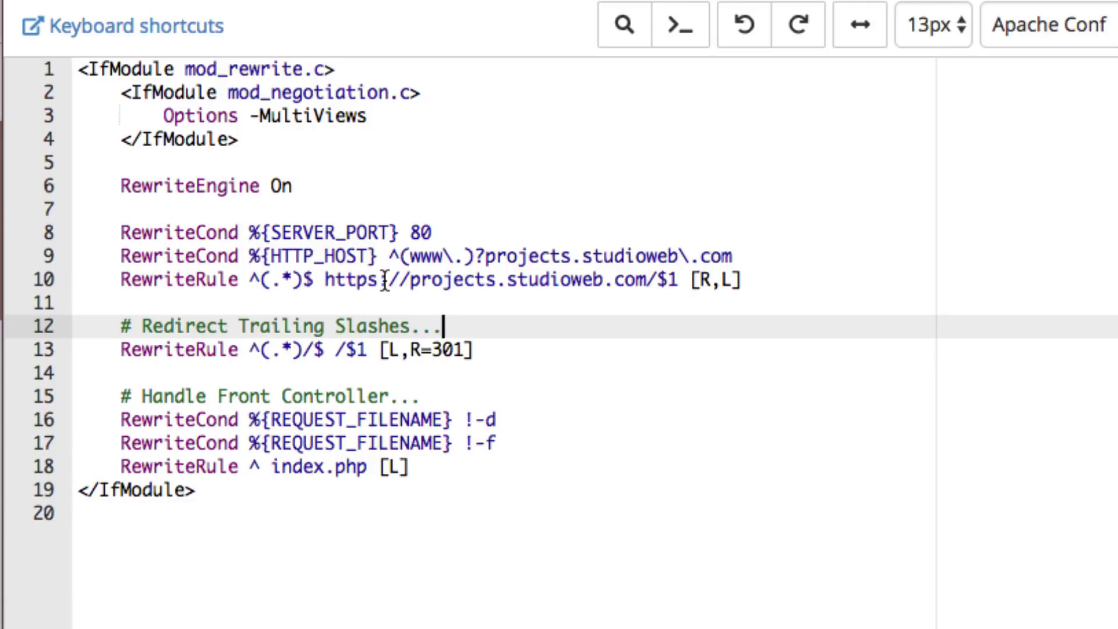
{"action": "left_click_drag", "start_coordinate": [325, 281], "coordinate": [593, 281]}
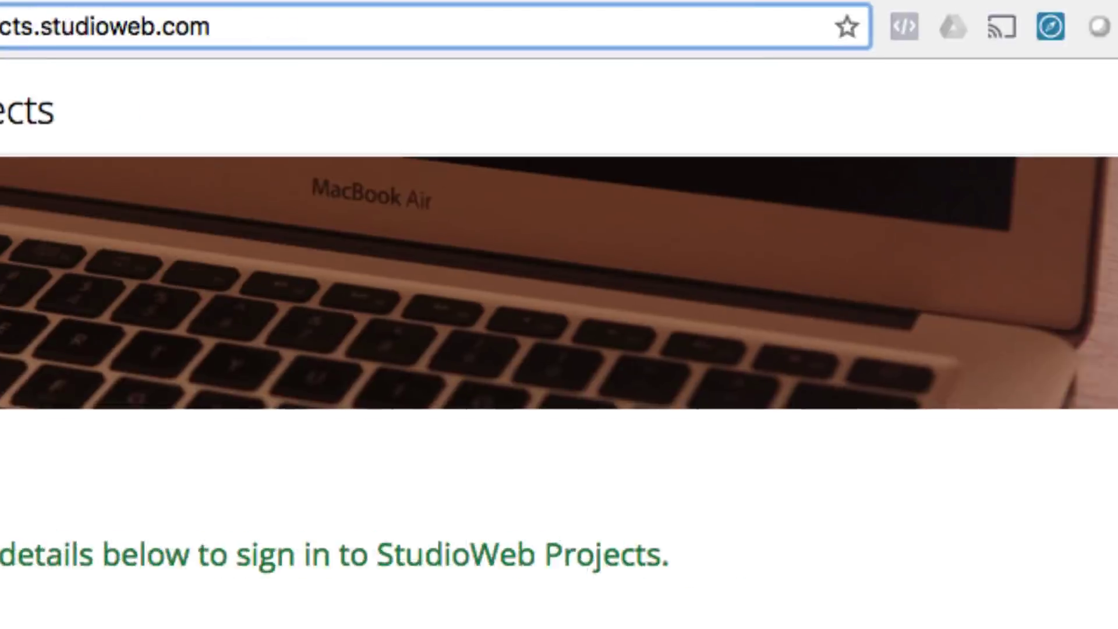
{"action": "left_click_drag", "start_coordinate": [490, 30], "coordinate": [279, 25]}
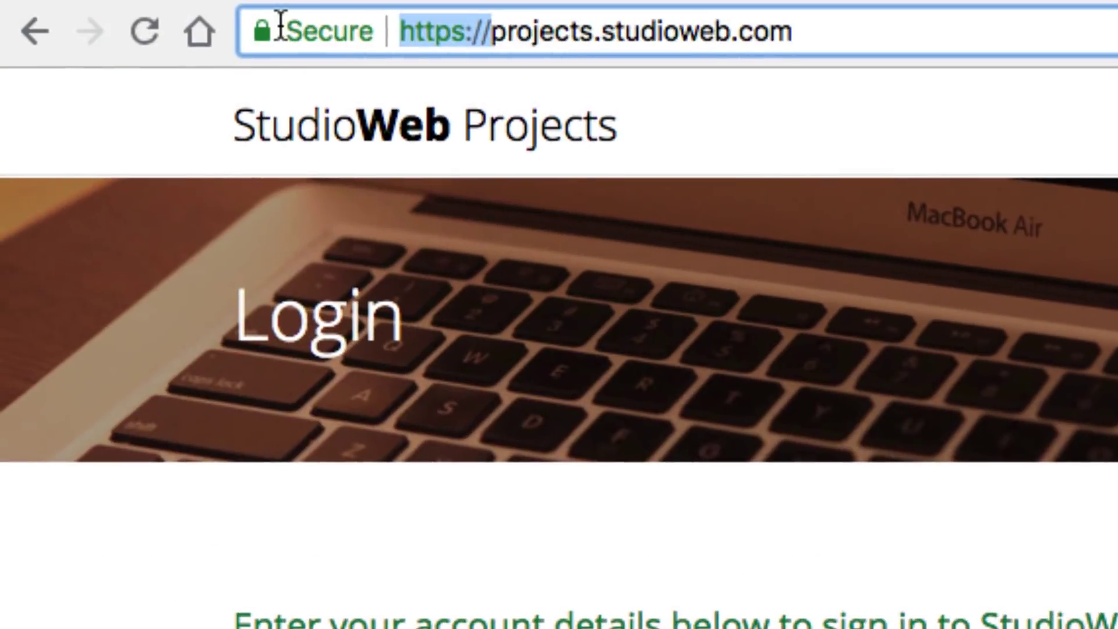
{"action": "key", "text": "BackSpace"}
{"action": "key", "text": "Return"}
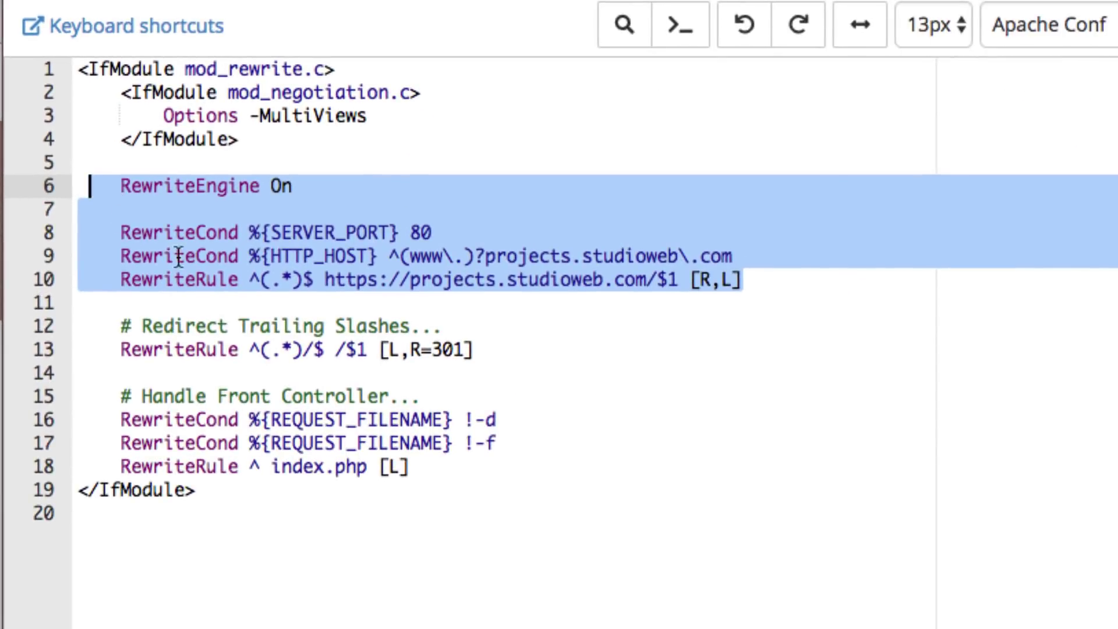
{"action": "key", "text": "BackSpace"}
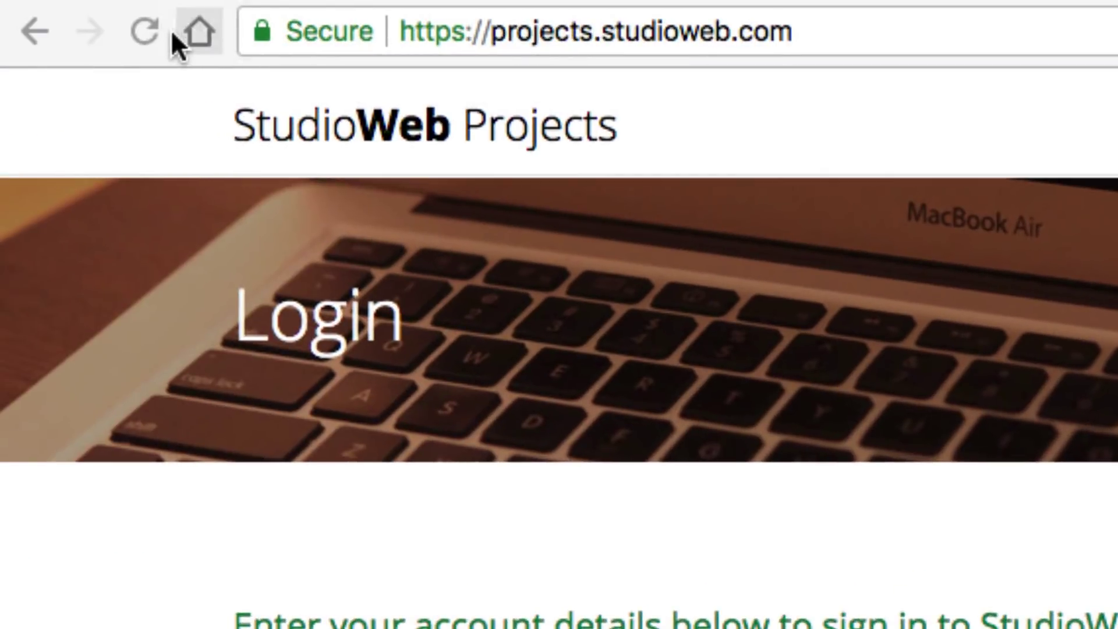
Reload, load the site over plain http, and check its Not Secure connection details
{"action": "left_click", "coordinate": [145, 33]}
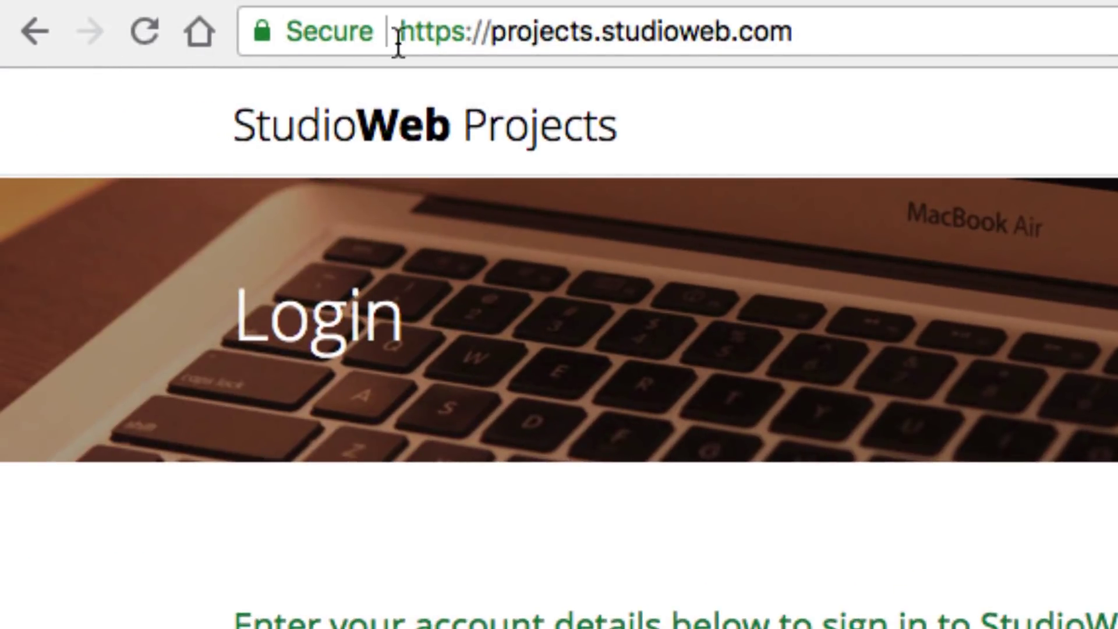
{"action": "left_click", "coordinate": [460, 31]}
{"action": "key", "text": "BackSpace"}
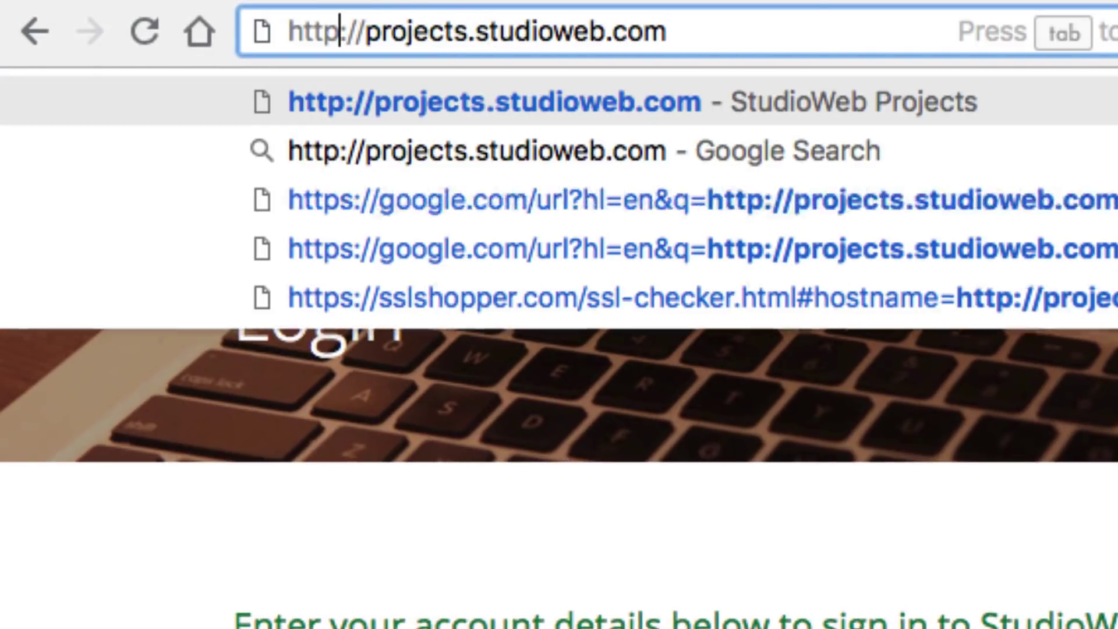
{"action": "key", "text": "Return"}
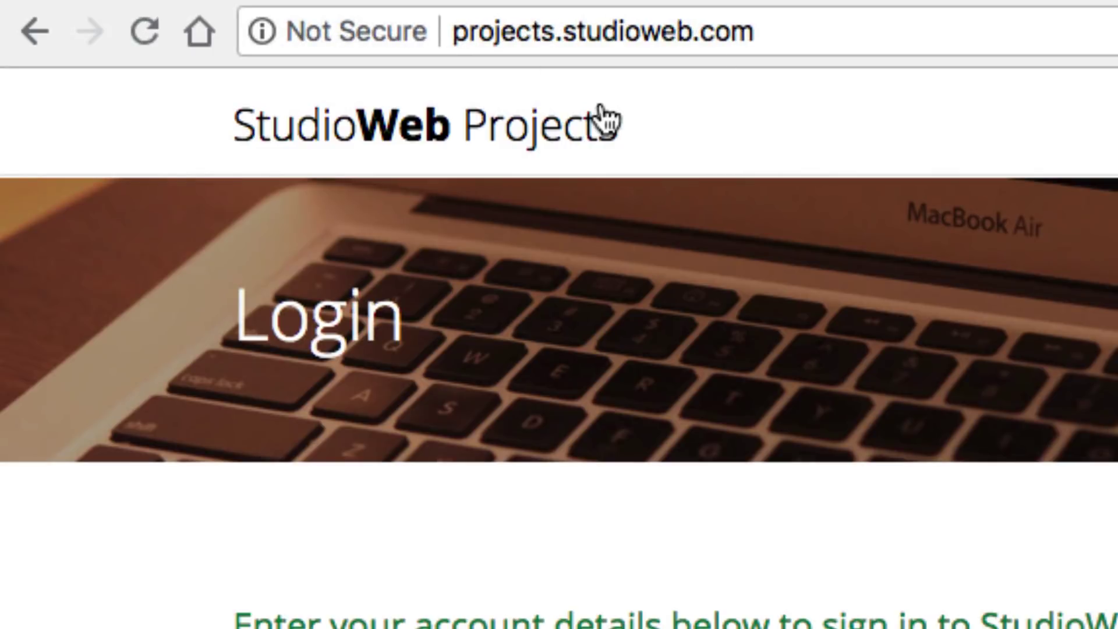
{"action": "left_click", "coordinate": [362, 32]}
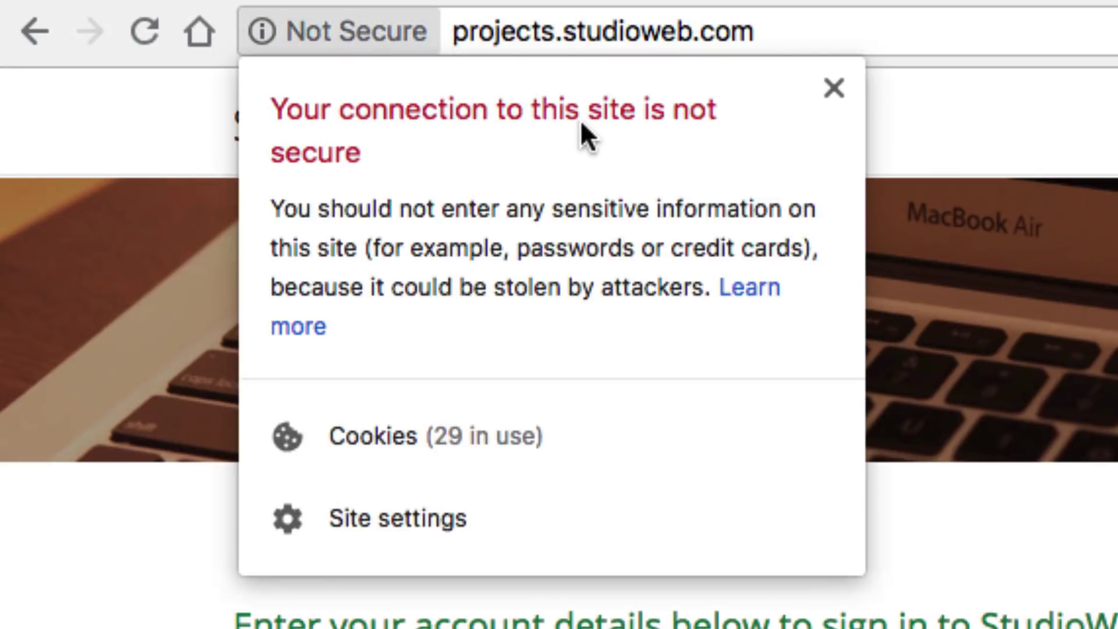
{"action": "left_click", "coordinate": [820, 32]}
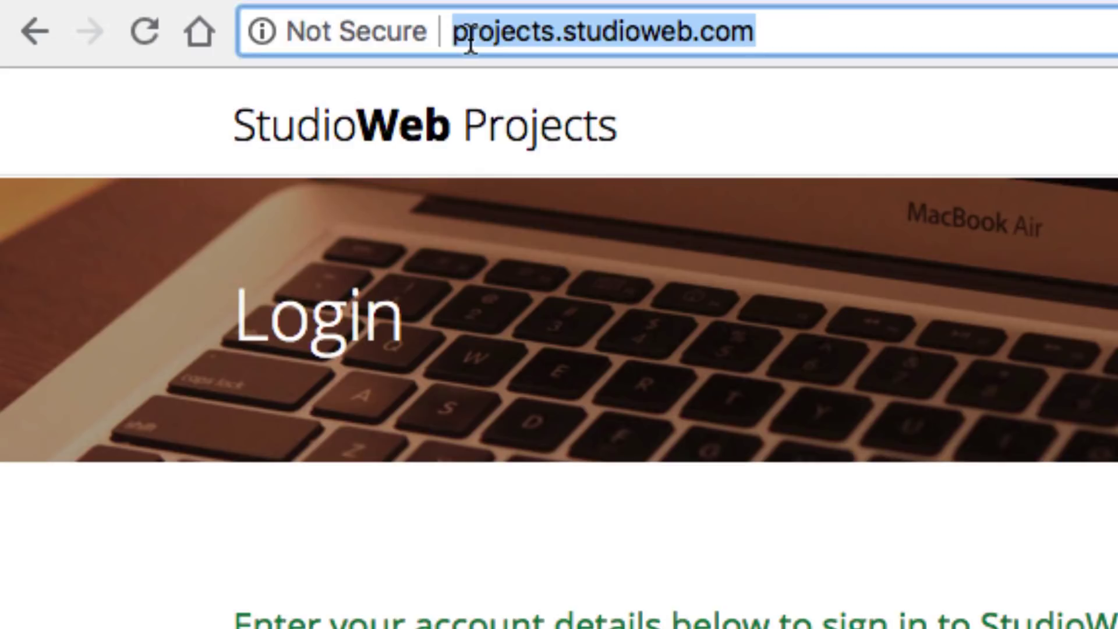
{"action": "left_click", "coordinate": [454, 31]}
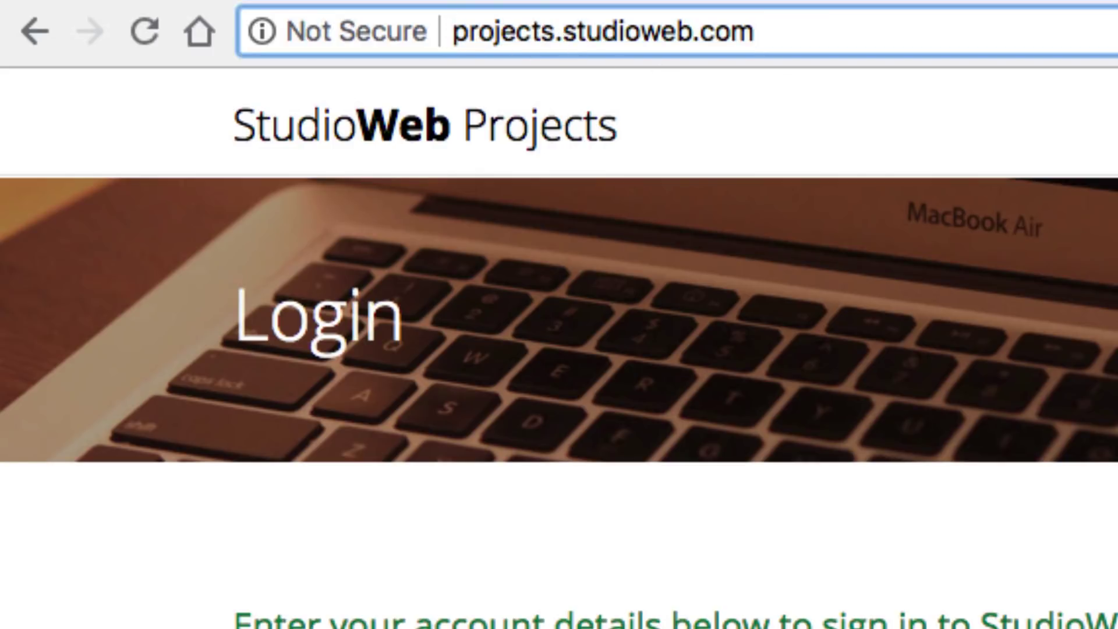
{"action": "type", "text": "htpp"}
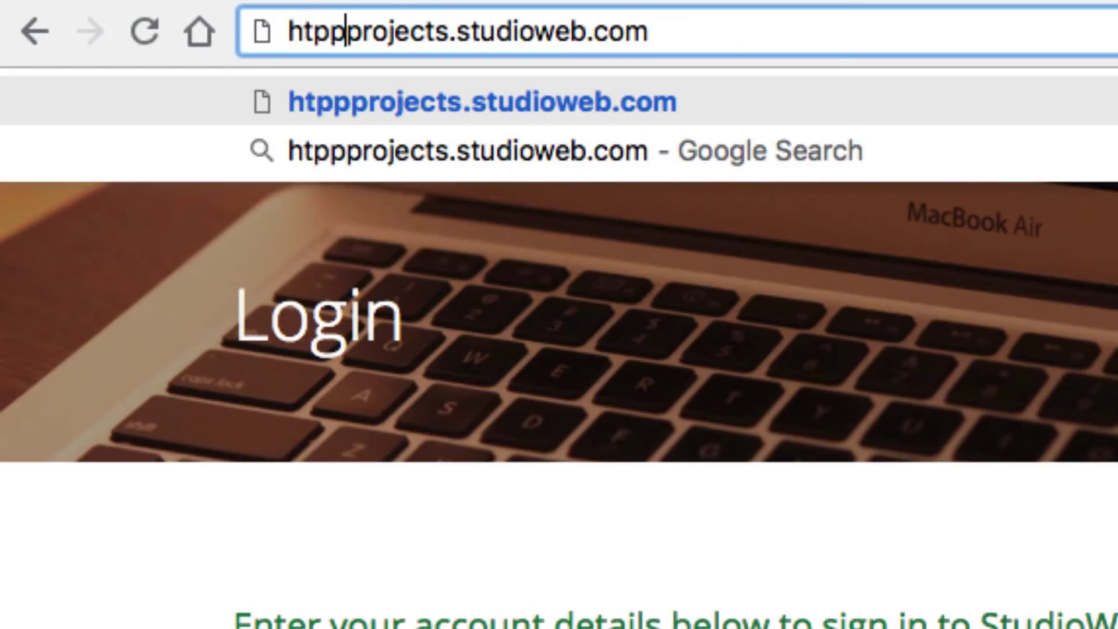
{"action": "type", "text": "s:"}
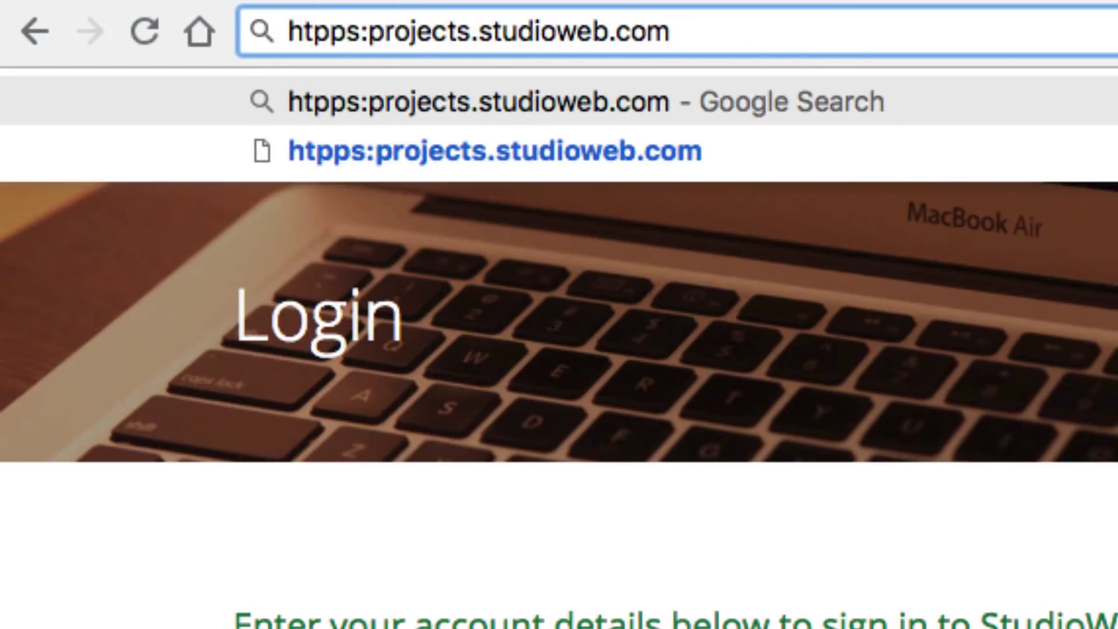
{"action": "key", "text": "BackSpace"}
{"action": "key", "text": "BackSpace"}
{"action": "key", "text": "BackSpace"}
{"action": "key", "text": "BackSpace"}
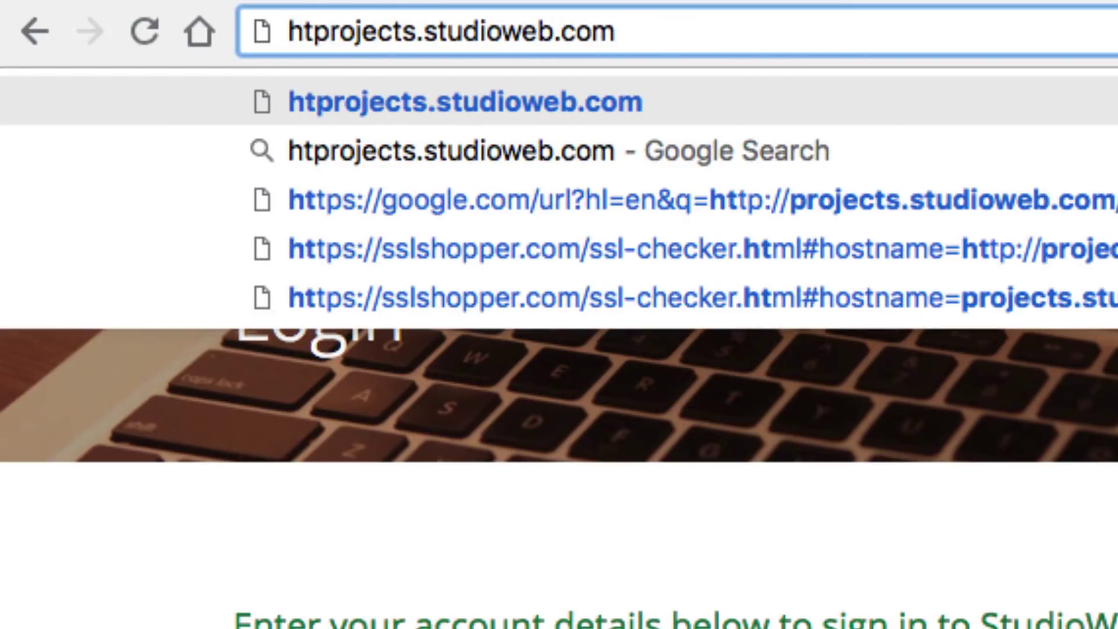
{"action": "type", "text": "tps://"}
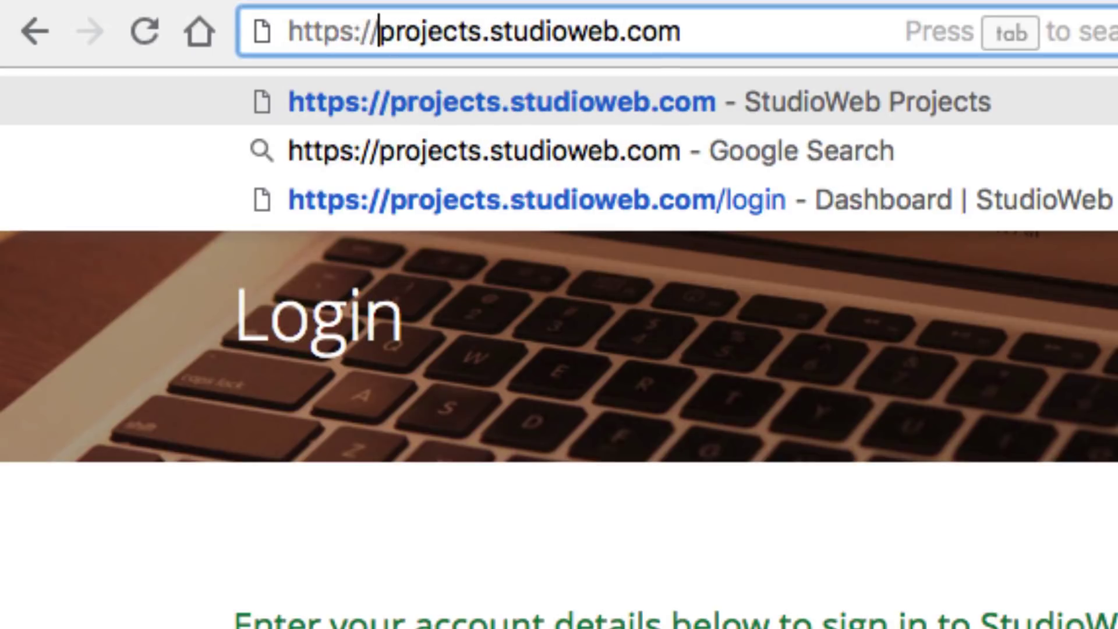
{"action": "key", "text": "Return"}
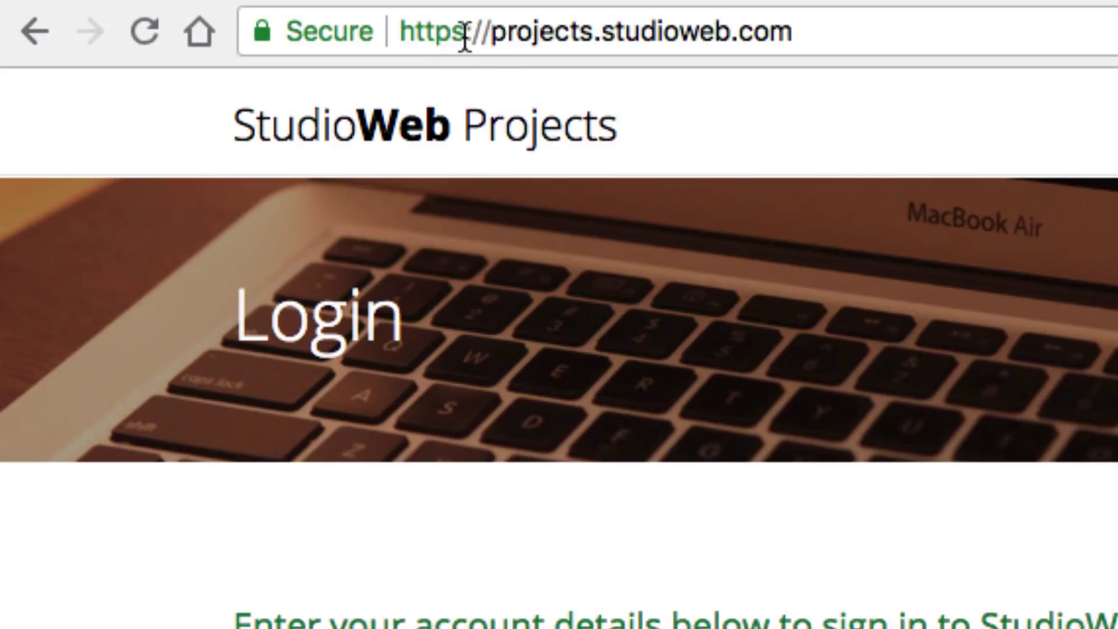
{"action": "left_click_drag", "start_coordinate": [457, 32], "coordinate": [467, 32]}
{"action": "key", "text": "BackSpace"}
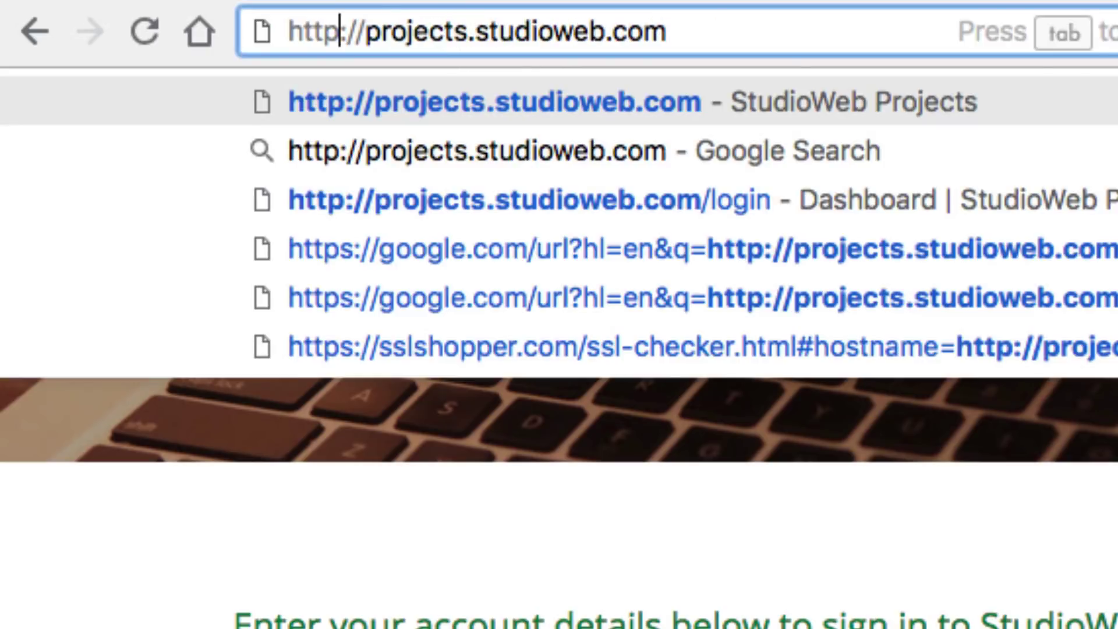
{"action": "key", "text": "Return"}
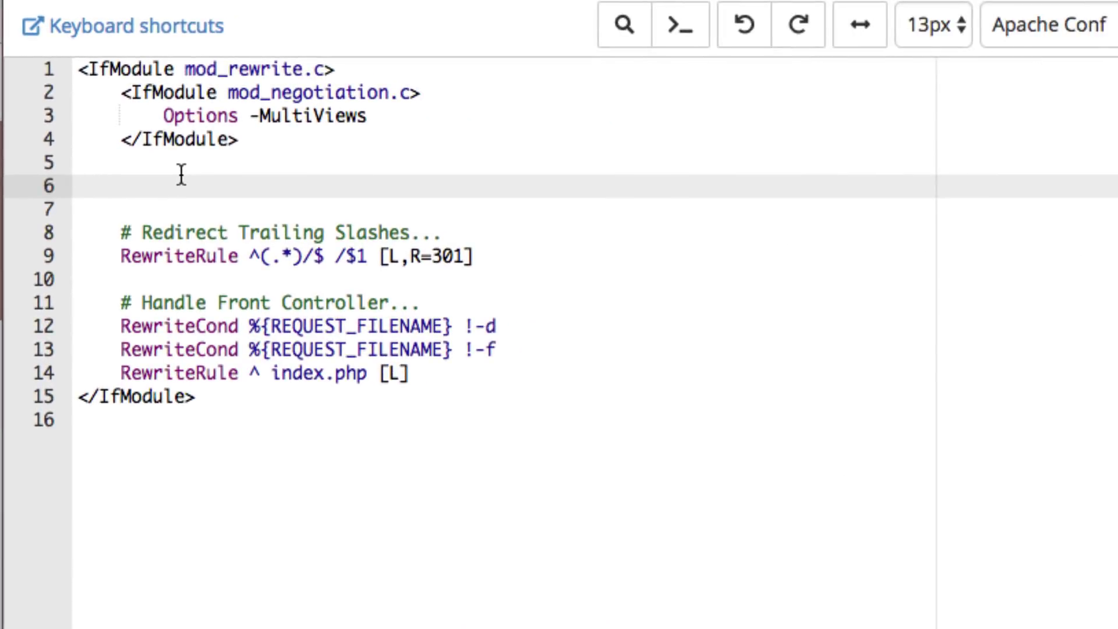
Paste the HTTPS rewrite rules back into .htaccess and reload the http page to test
{"action": "type", "text": "RewriteEngine On  RewriteCond %{SERVER_PORT} 80 RewriteCond %{HTTP_HOST} ^(www\\.)?projects.studioweb\\.com RewriteRule ^(.*)$ https://projects.studioweb.com/$1 [R,L]"}
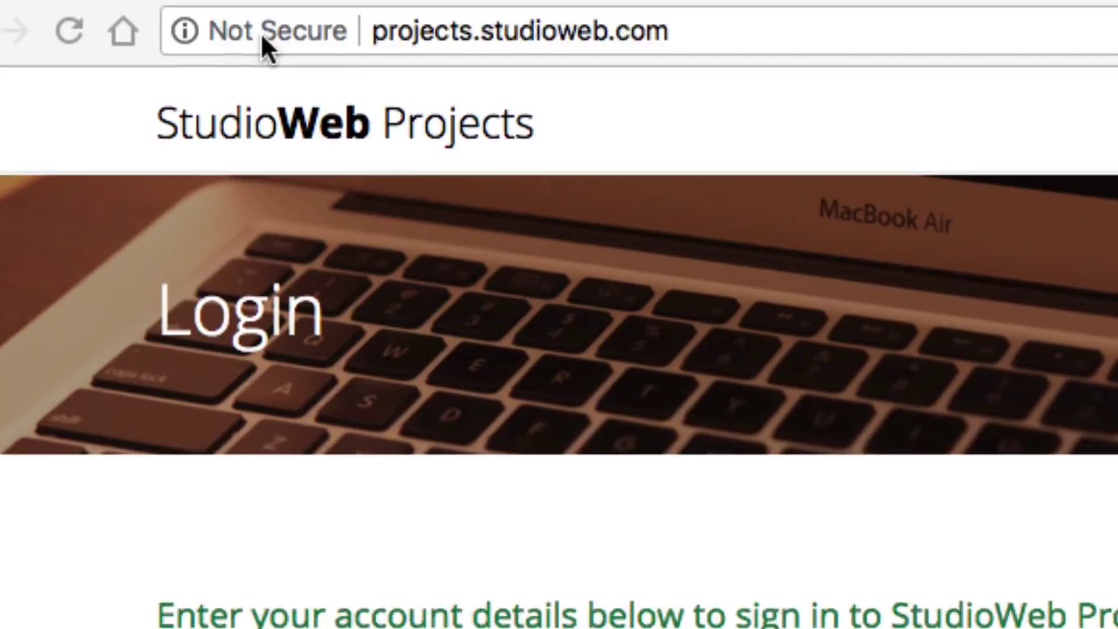
{"action": "left_click", "coordinate": [264, 36]}
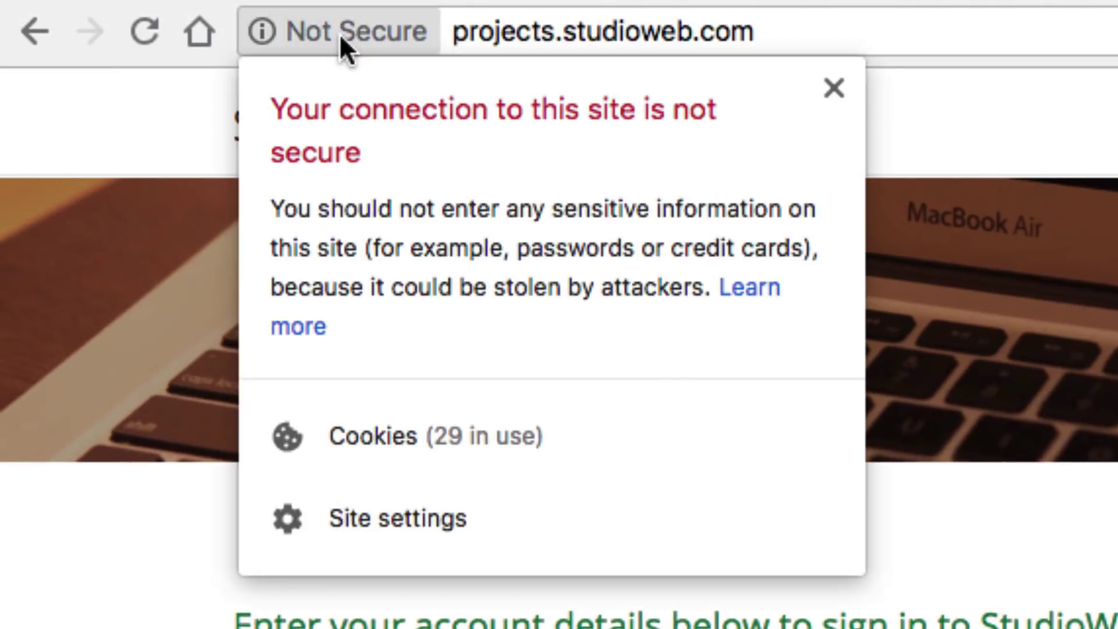
{"action": "left_click", "coordinate": [142, 40]}
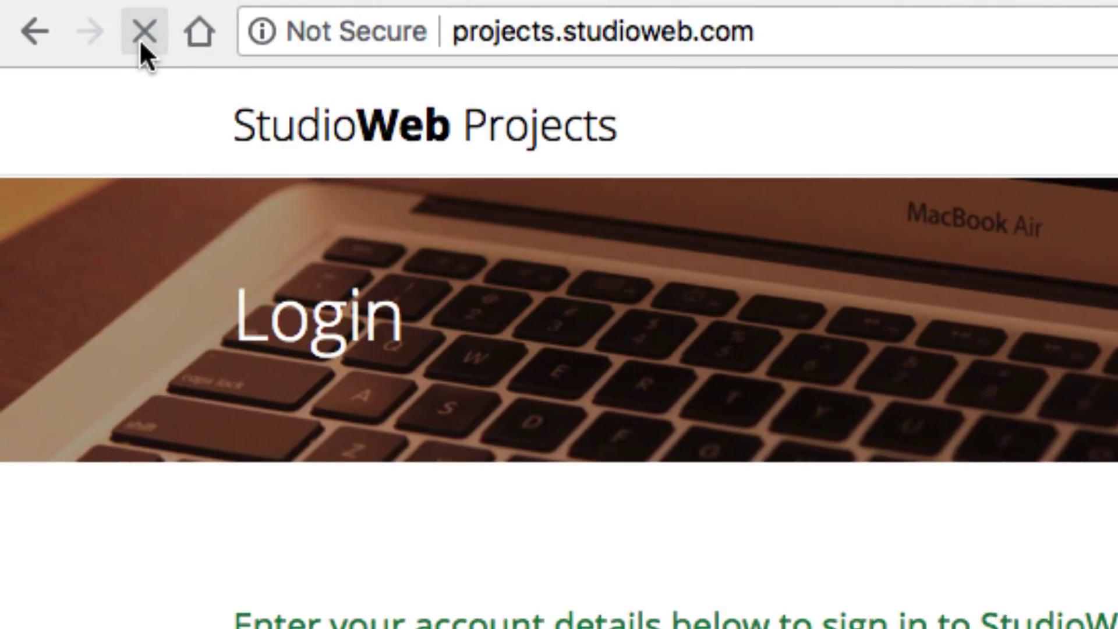
{"action": "left_click", "coordinate": [424, 42]}
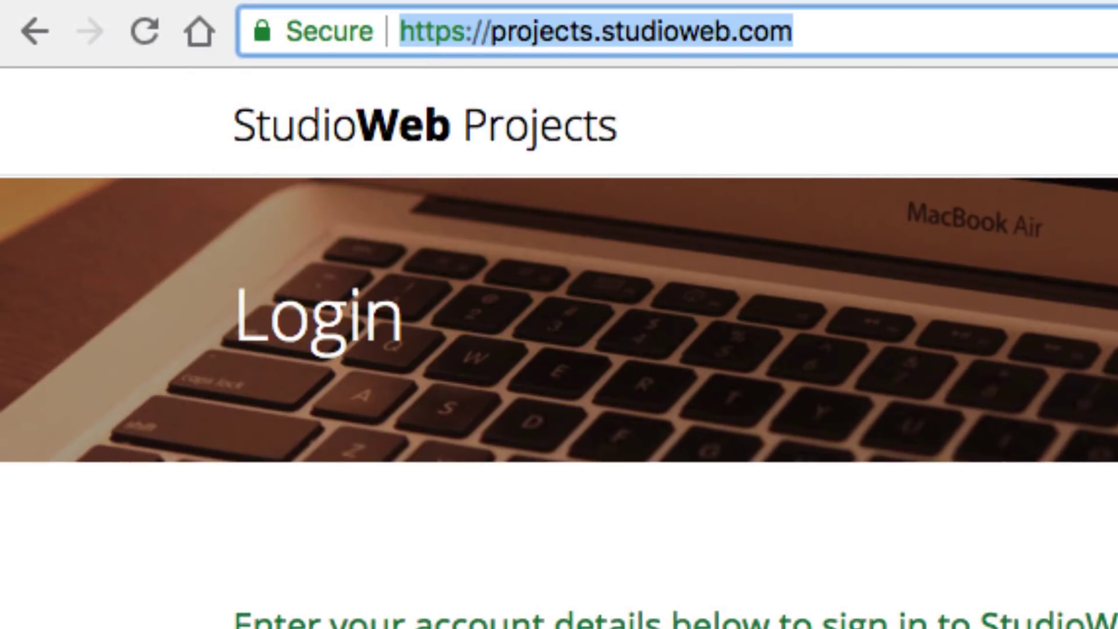